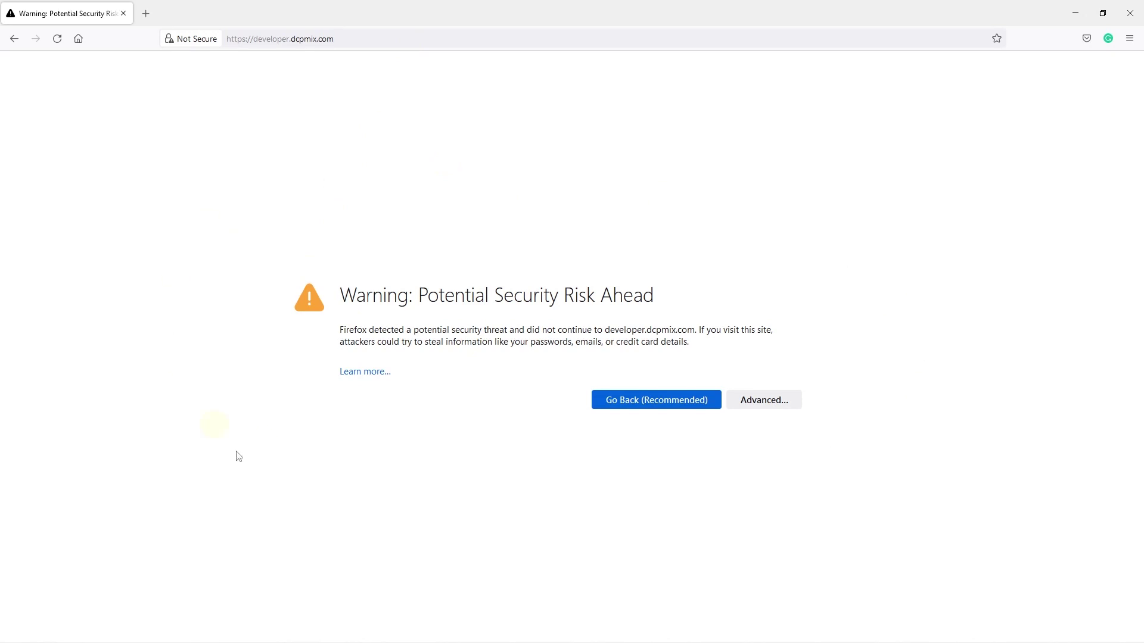
Read the security risk warning heading and explanation for developer.dcpmix.com.
drag(423, 306, 684, 300)
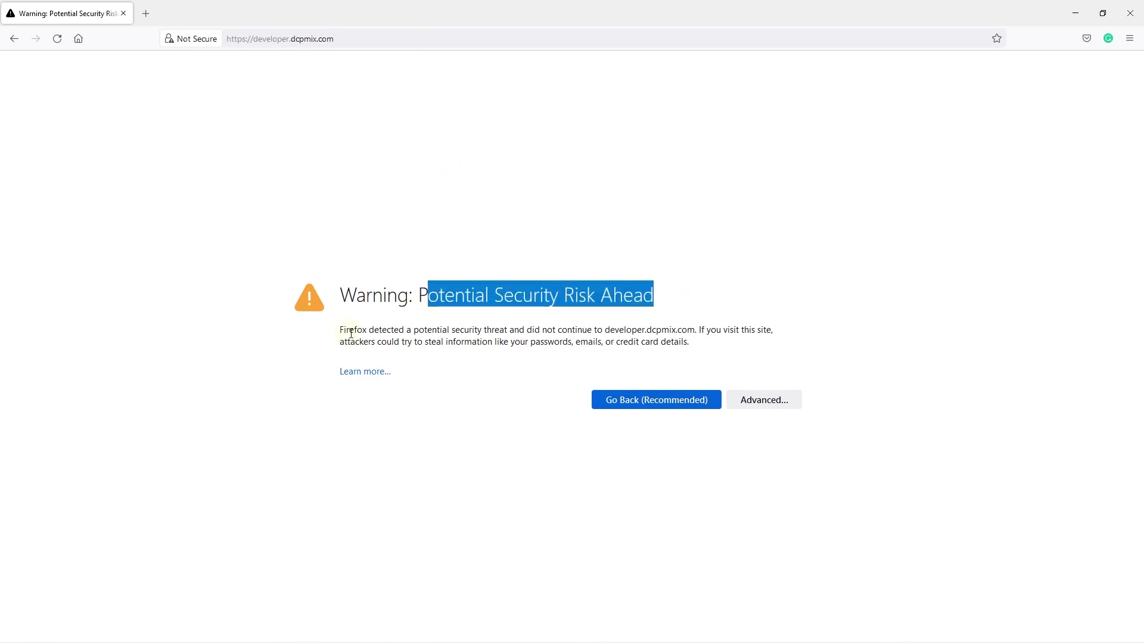
drag(351, 333, 564, 349)
click(501, 339)
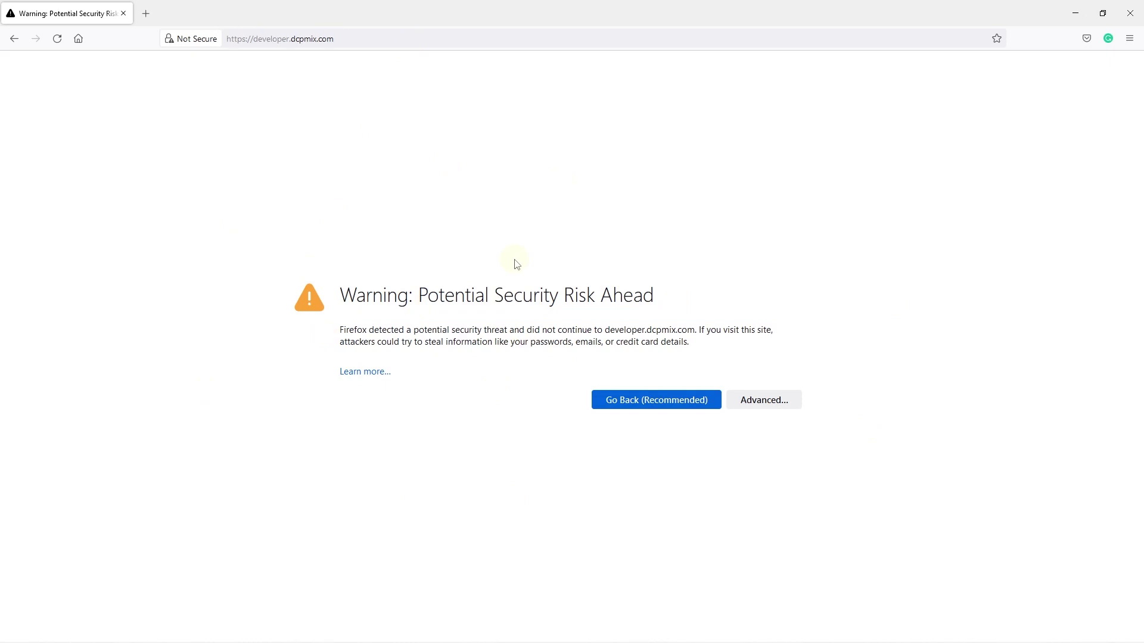
Check the Not Secure site information, then close Firefox.
click(195, 39)
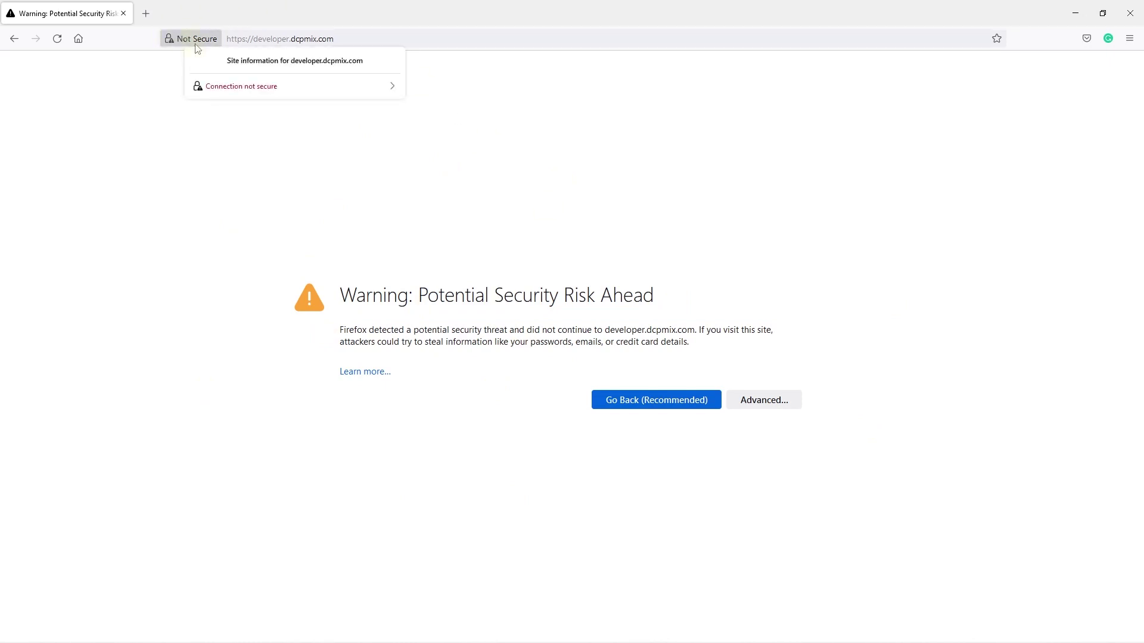
click(262, 183)
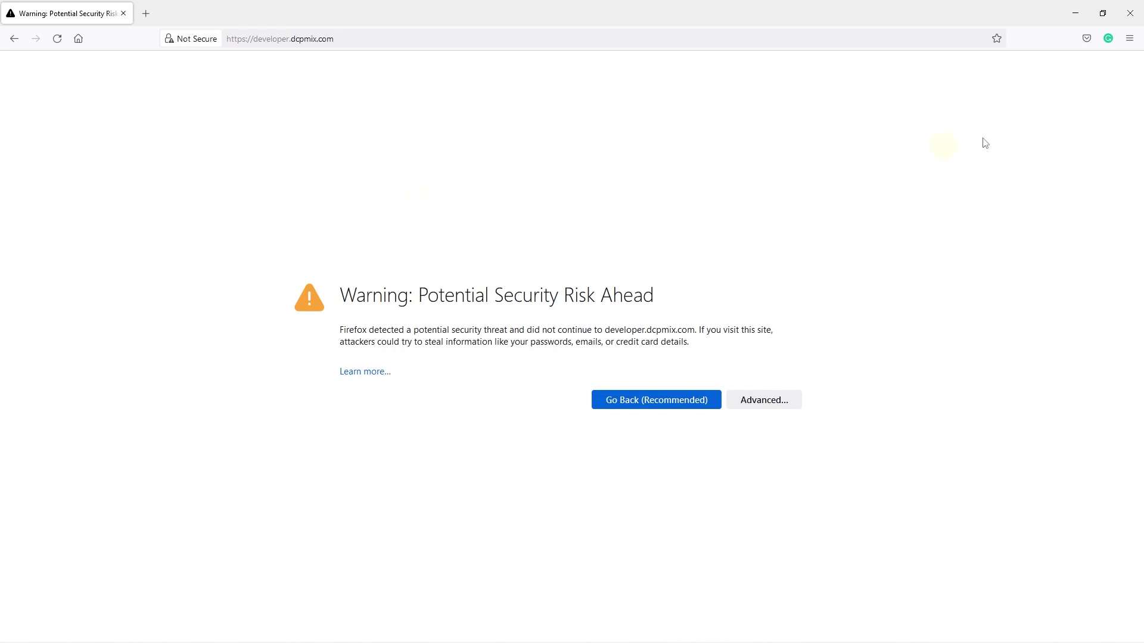
click(1129, 10)
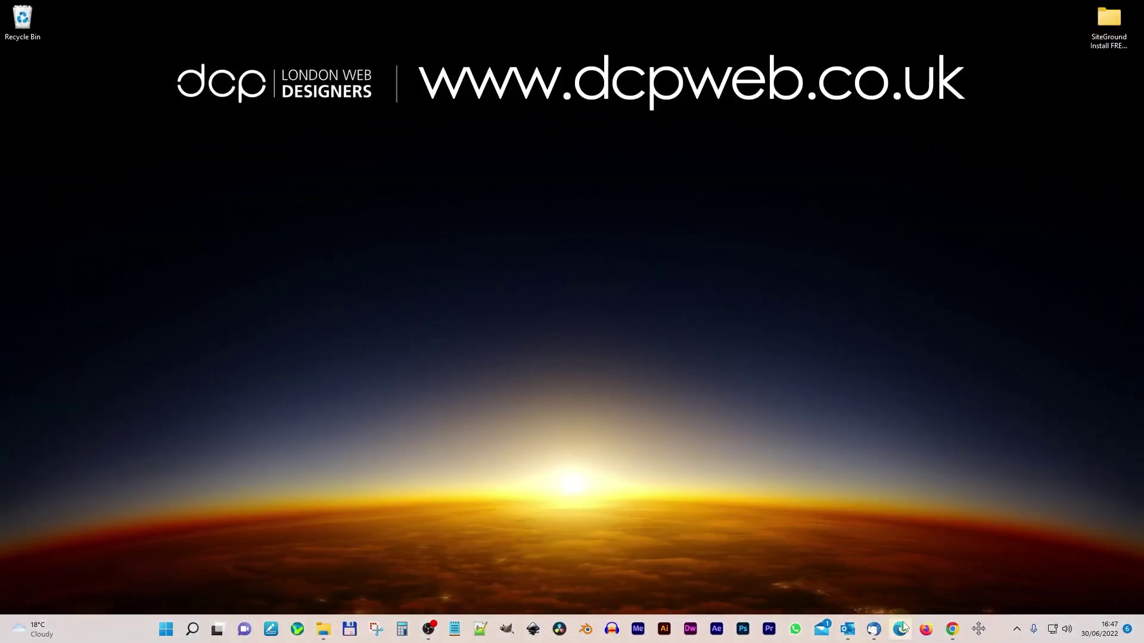
Switch to Chrome's Site Tools tab and view the developer.dcpmix.com dashboard.
click(952, 629)
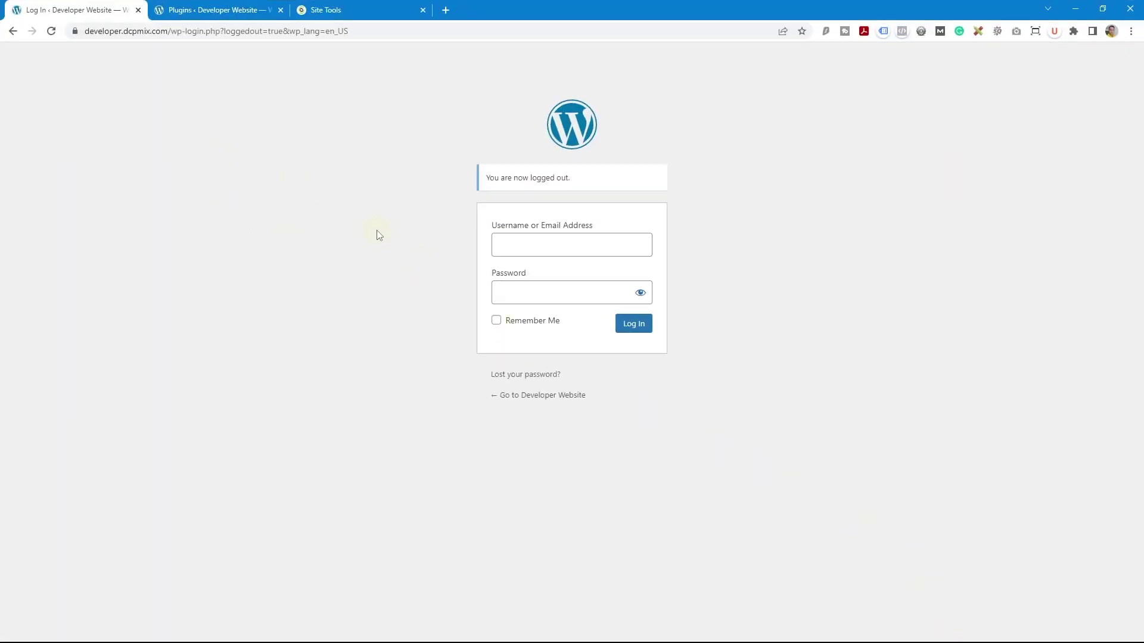
click(328, 12)
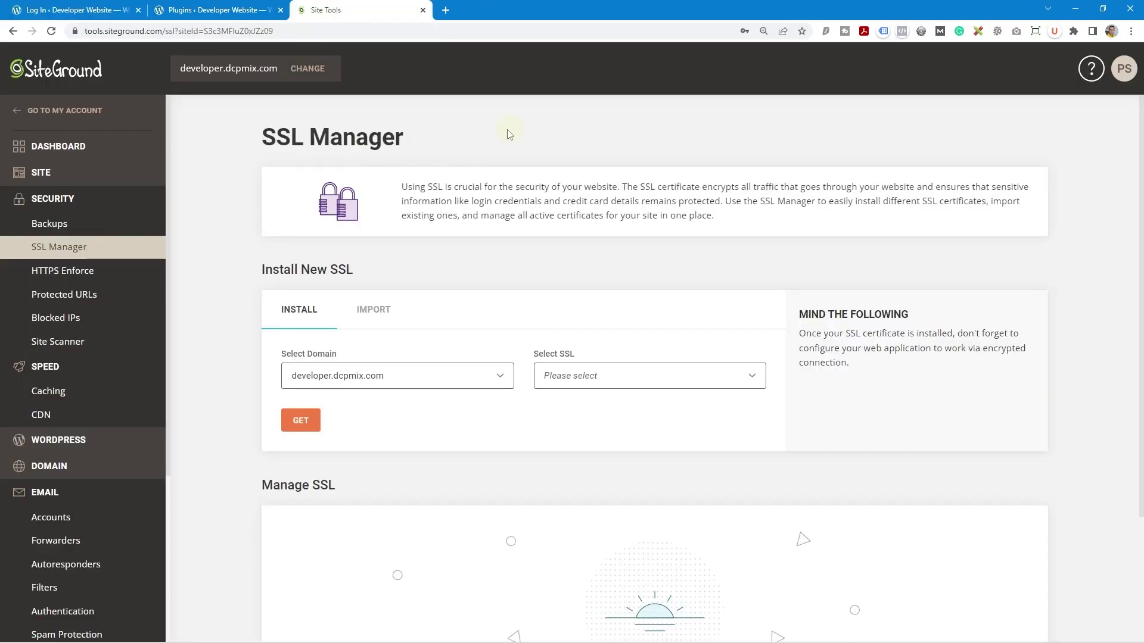
click(83, 150)
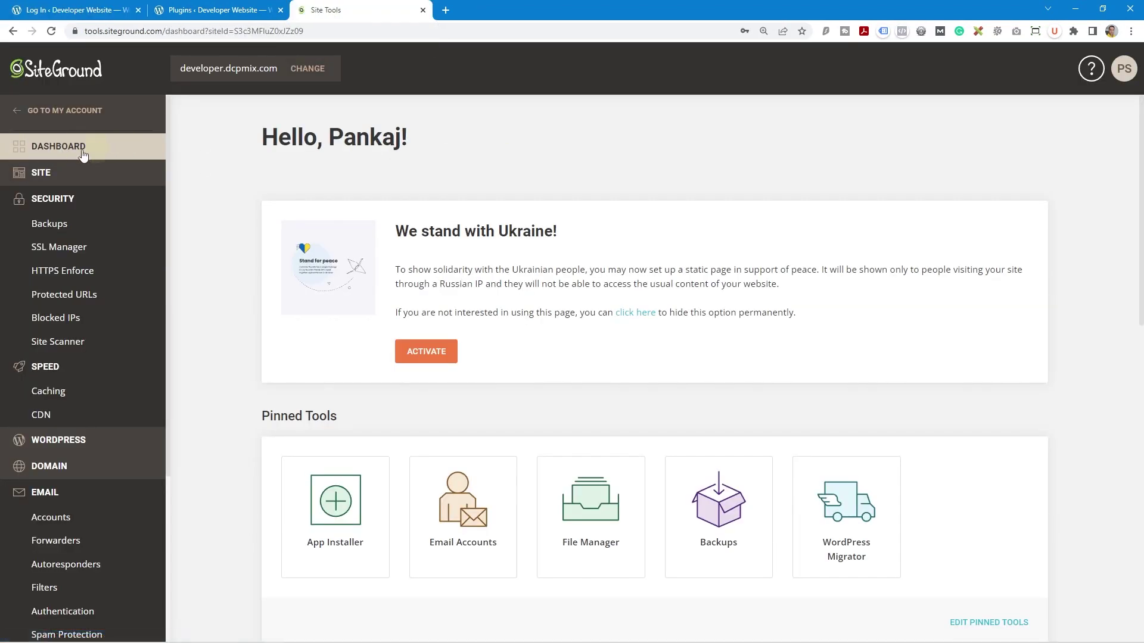
drag(180, 70, 284, 71)
key(ctrl+c)
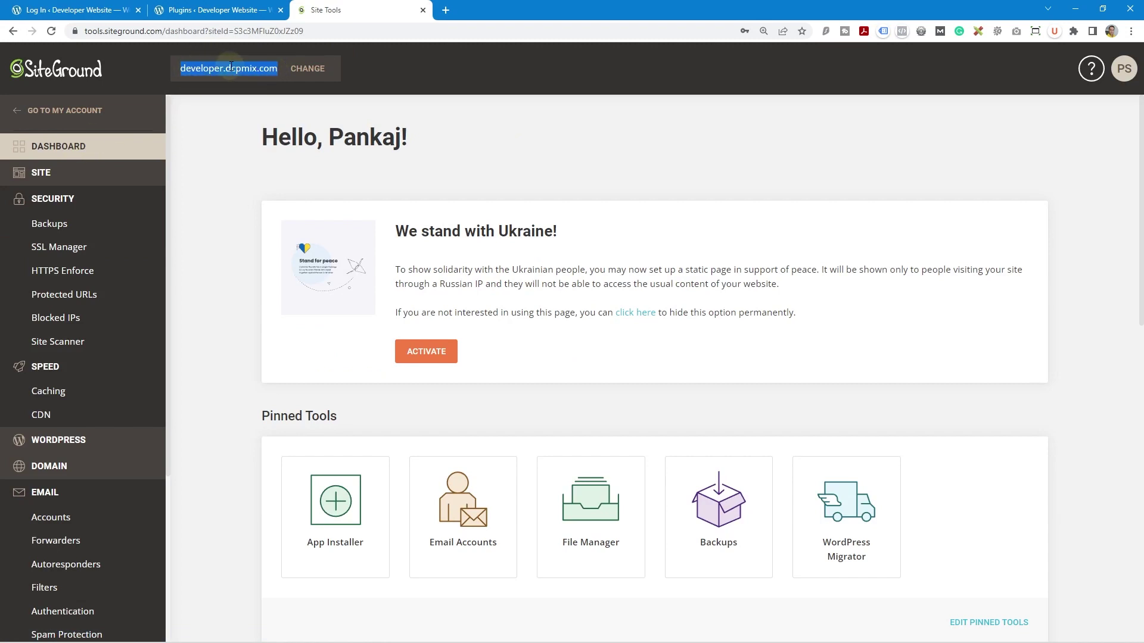
click(199, 226)
Open SSL Manager from the Security group in the sidebar.
click(55, 202)
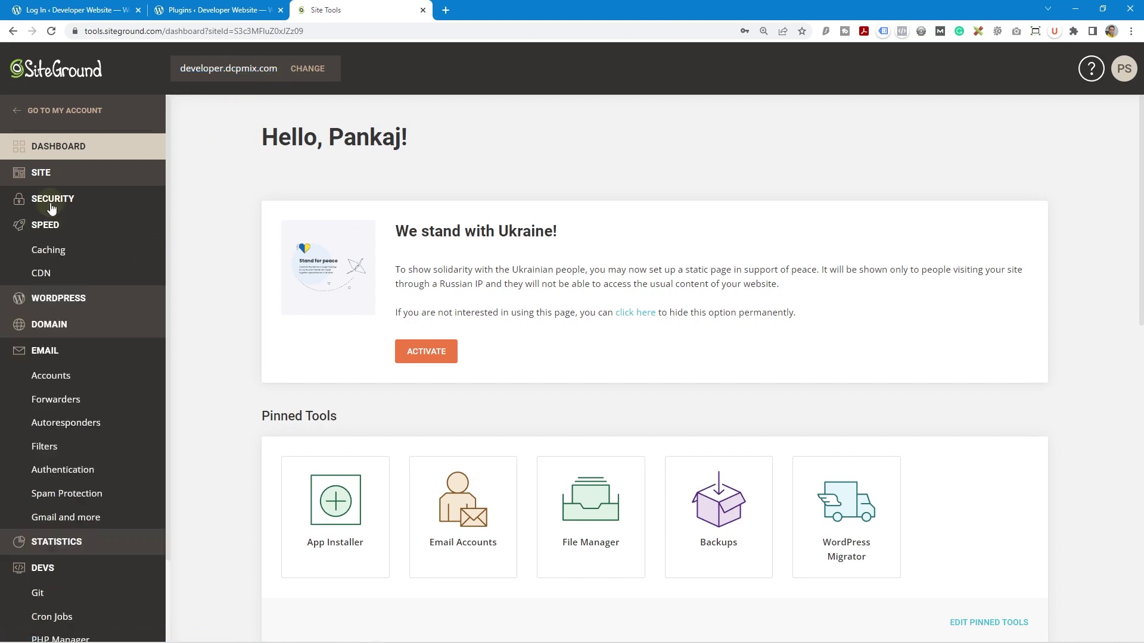
click(56, 207)
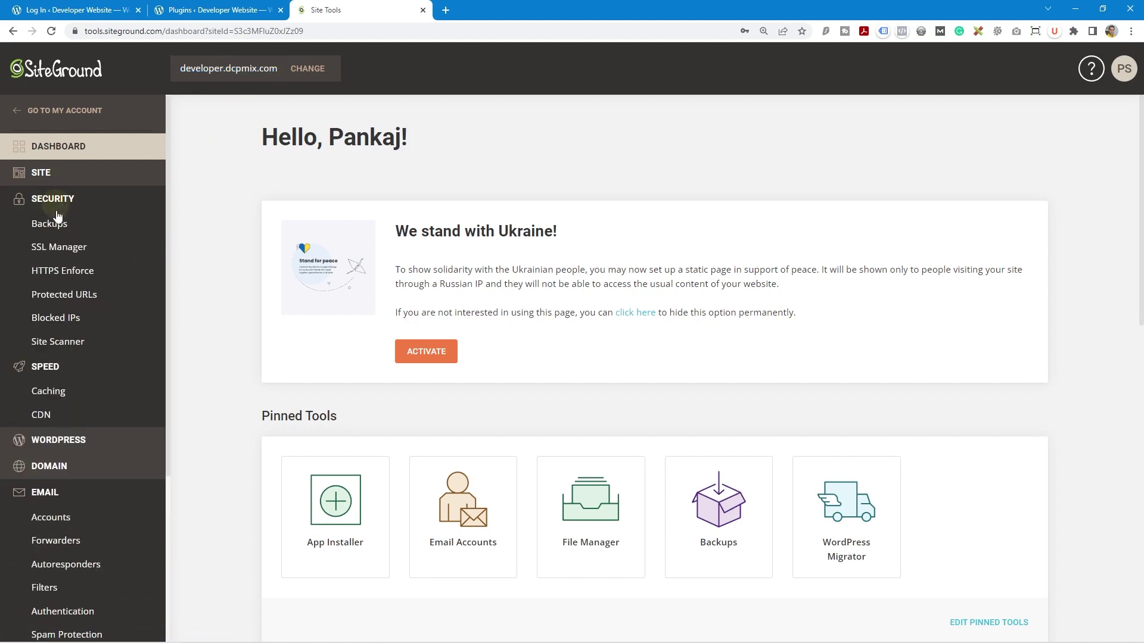
click(58, 247)
Request a Let's Encrypt certificate for developer.dcpmix.com with GET in SSL Manager.
click(381, 376)
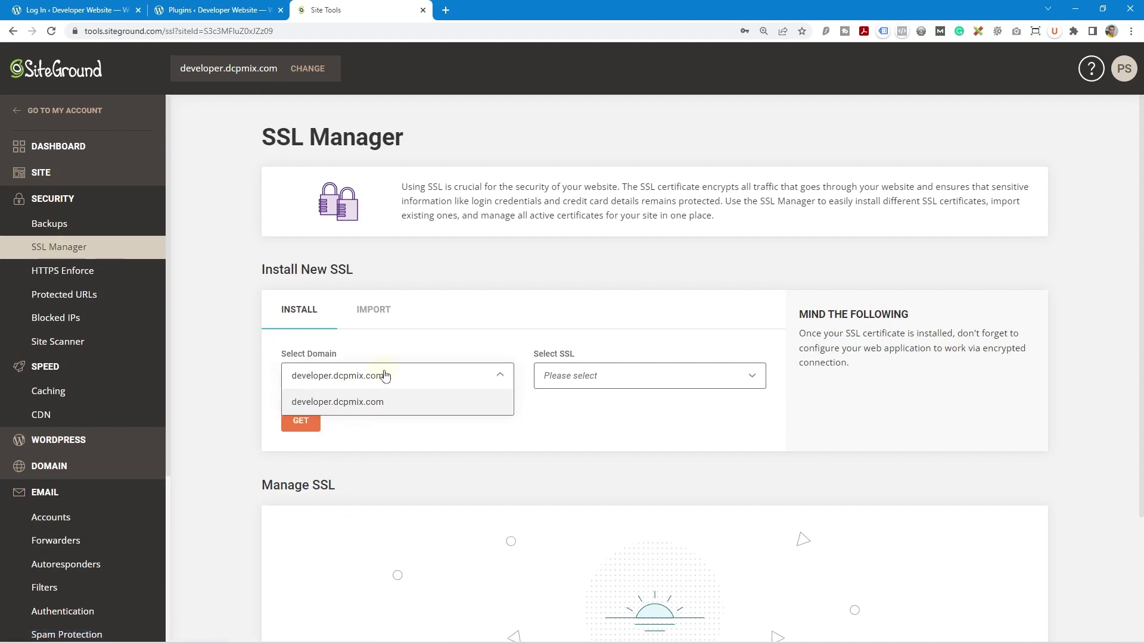
click(401, 350)
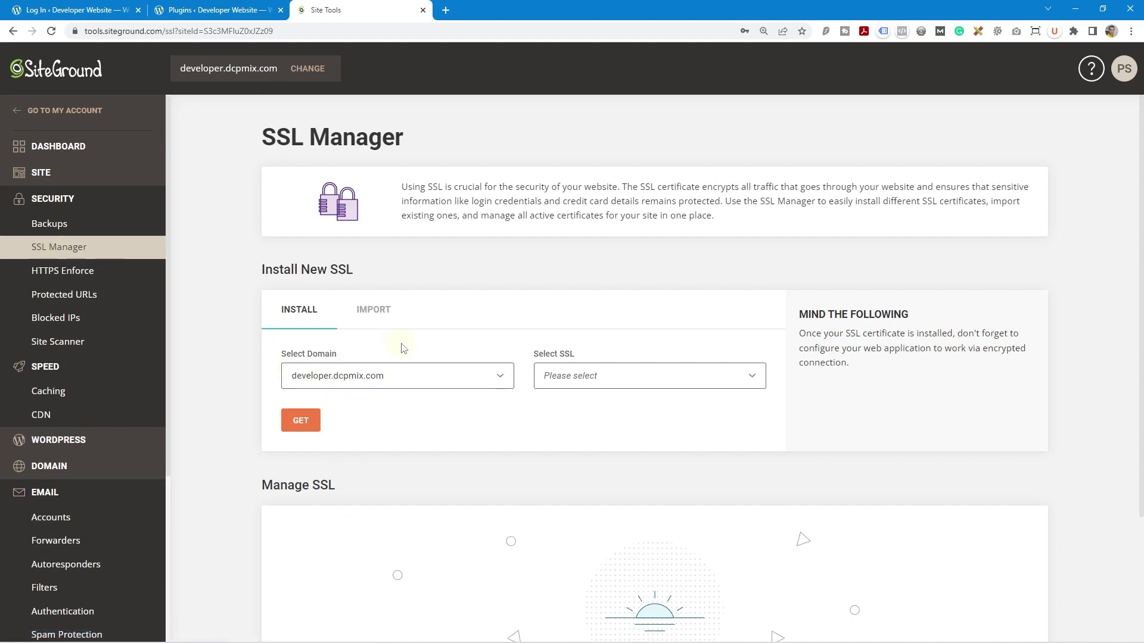
click(585, 375)
click(563, 403)
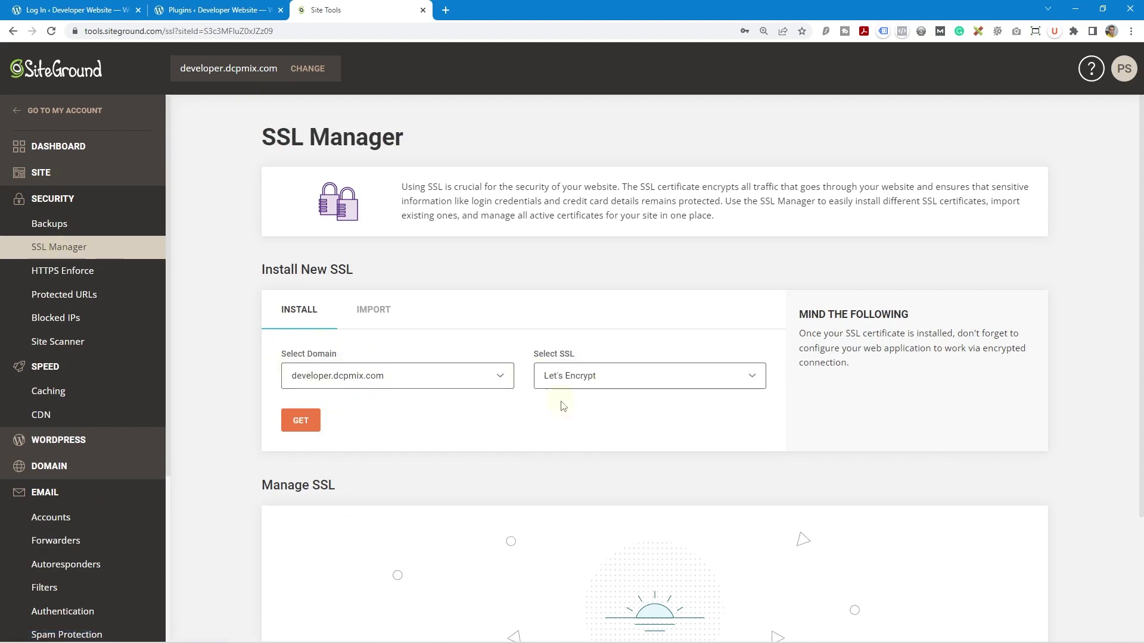
click(299, 421)
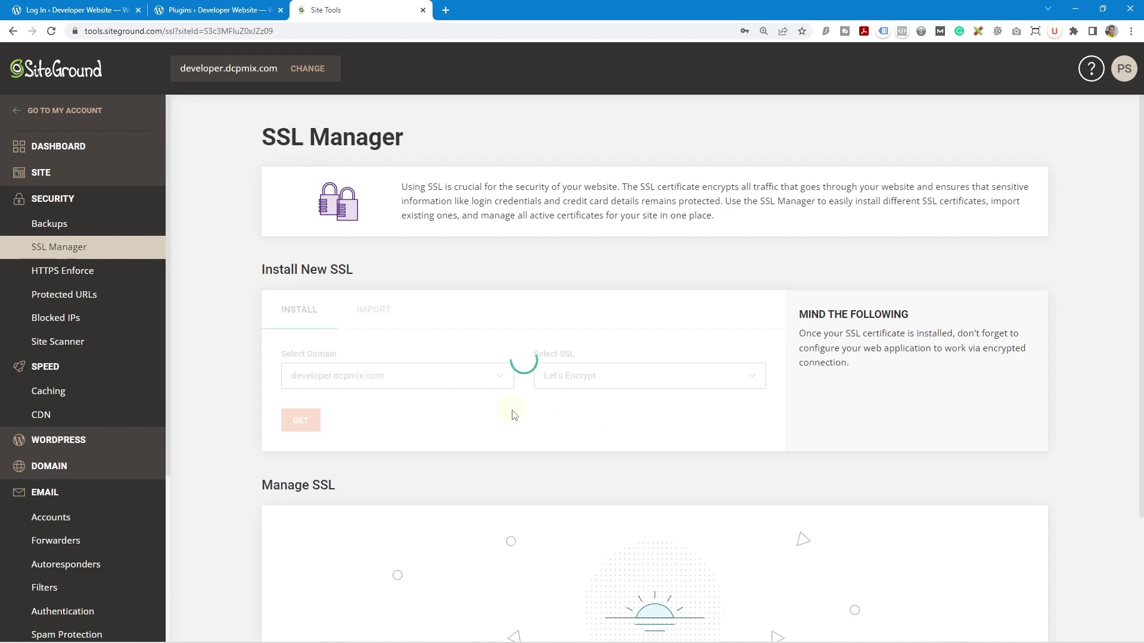
scroll(514, 415, down, 3)
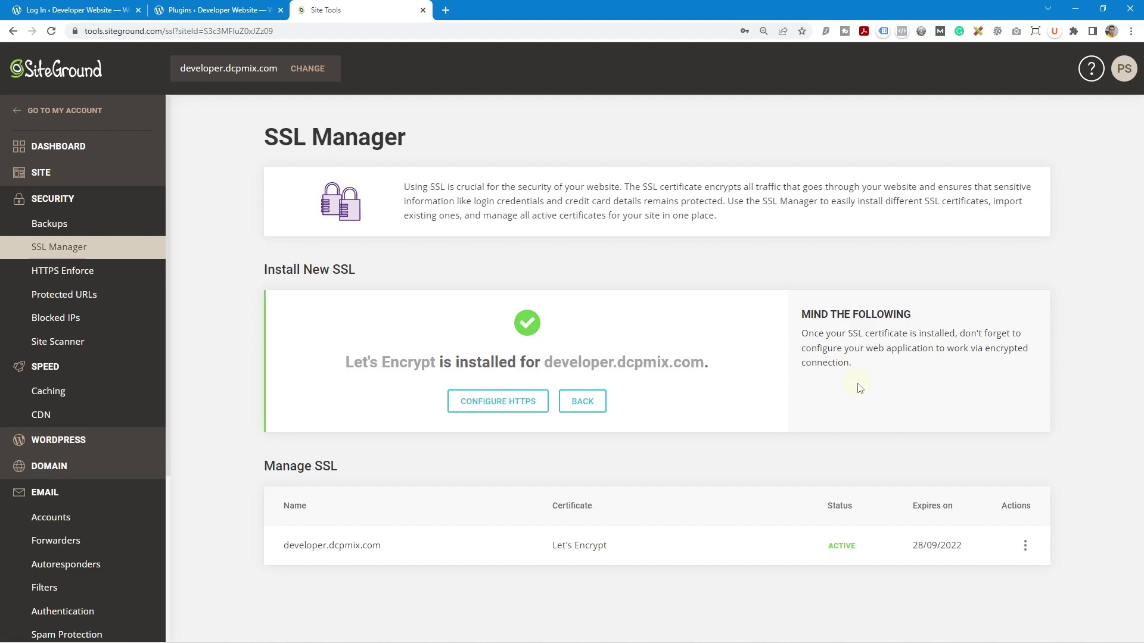
Confirm the Manage SSL table shows Let's Encrypt expiring 28/09/2022.
drag(534, 545, 717, 545)
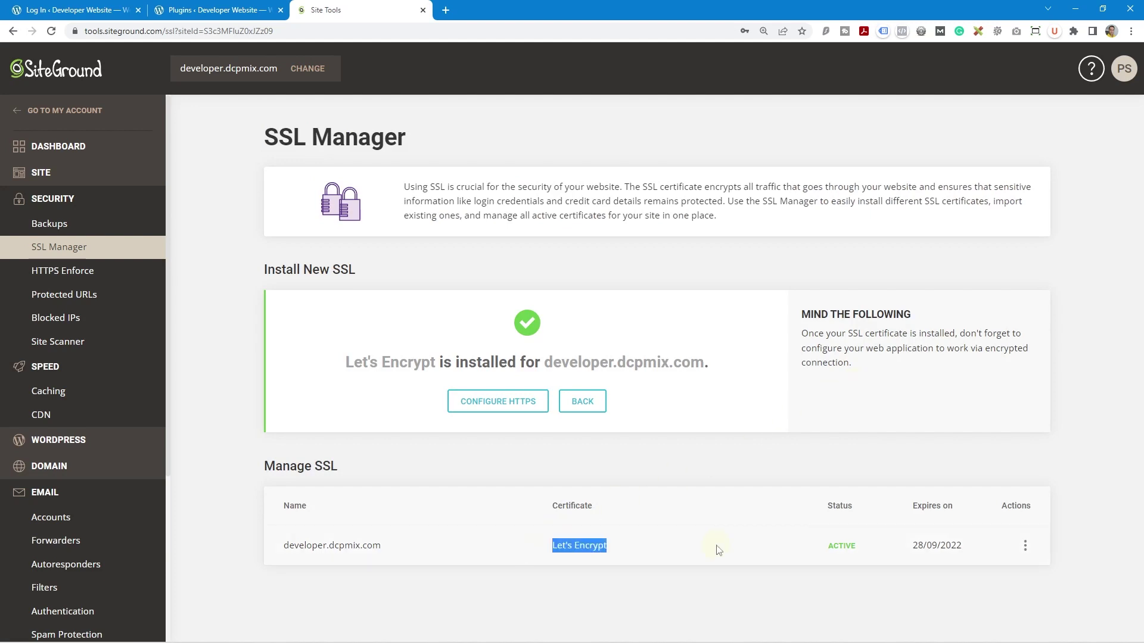
click(731, 555)
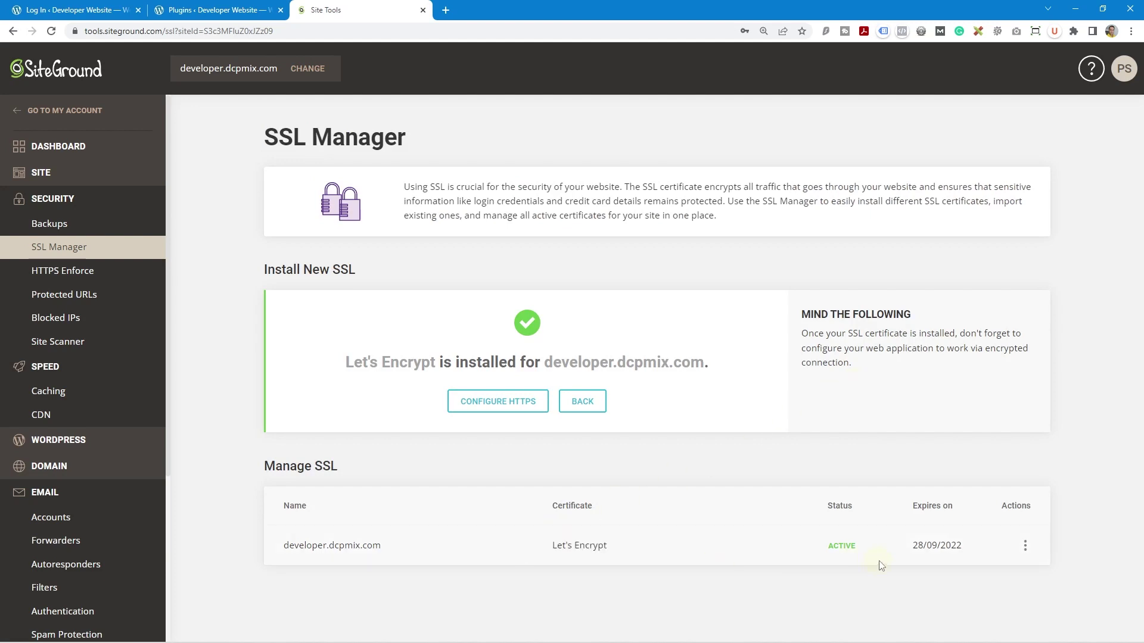
drag(906, 545, 960, 542)
click(955, 540)
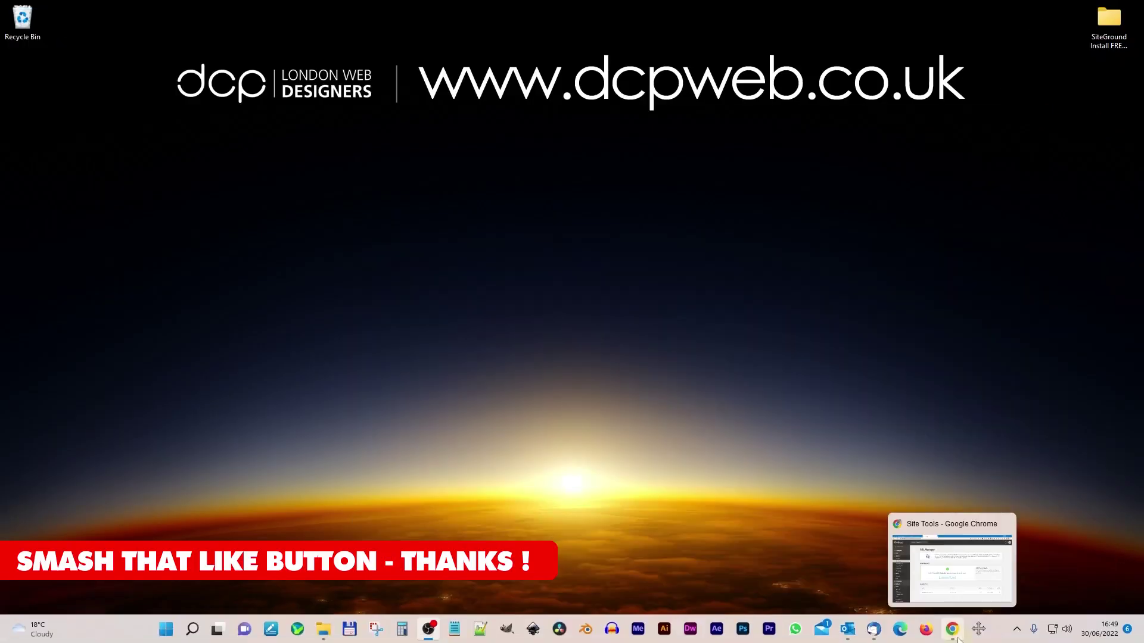
Load developer.dcpmix.com in Firefox from the pasted address.
click(925, 629)
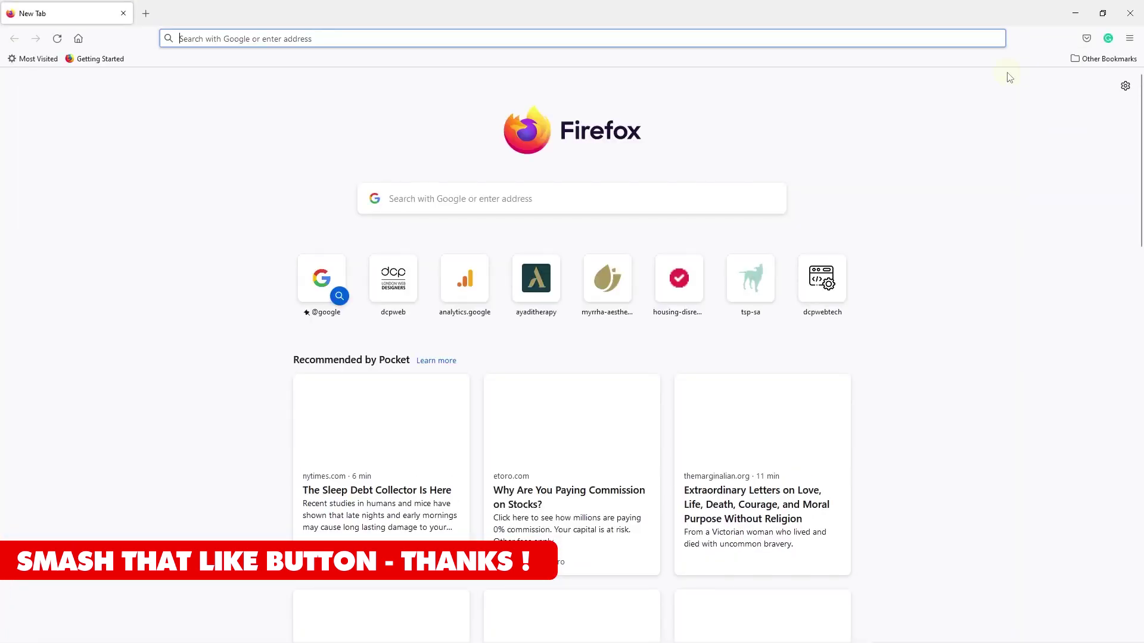
key(ctrl+v)
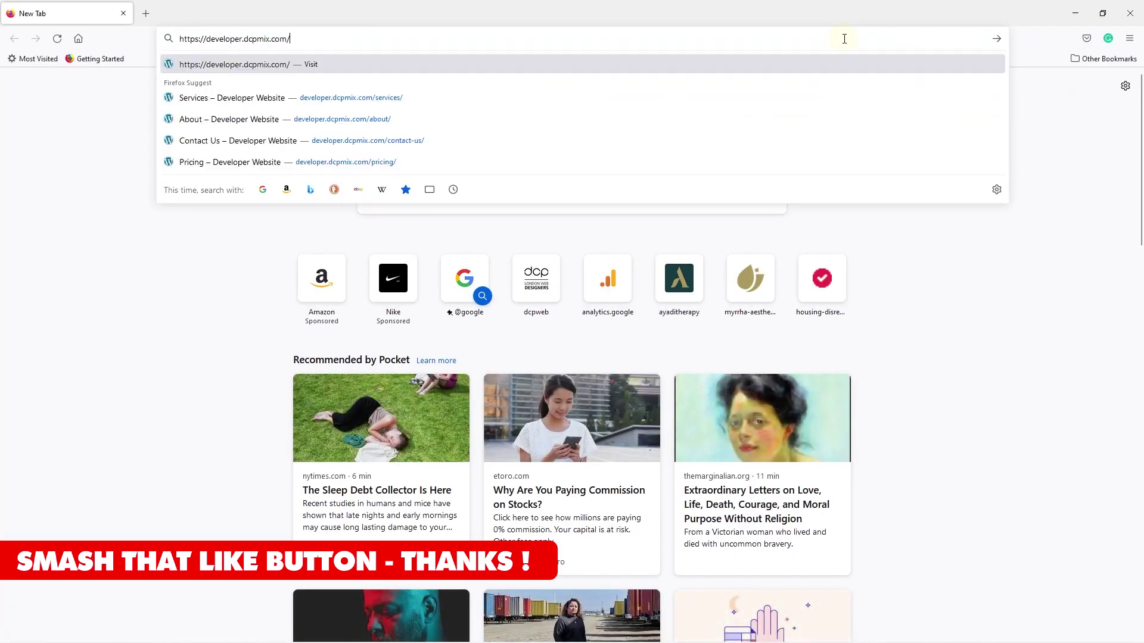
key(Return)
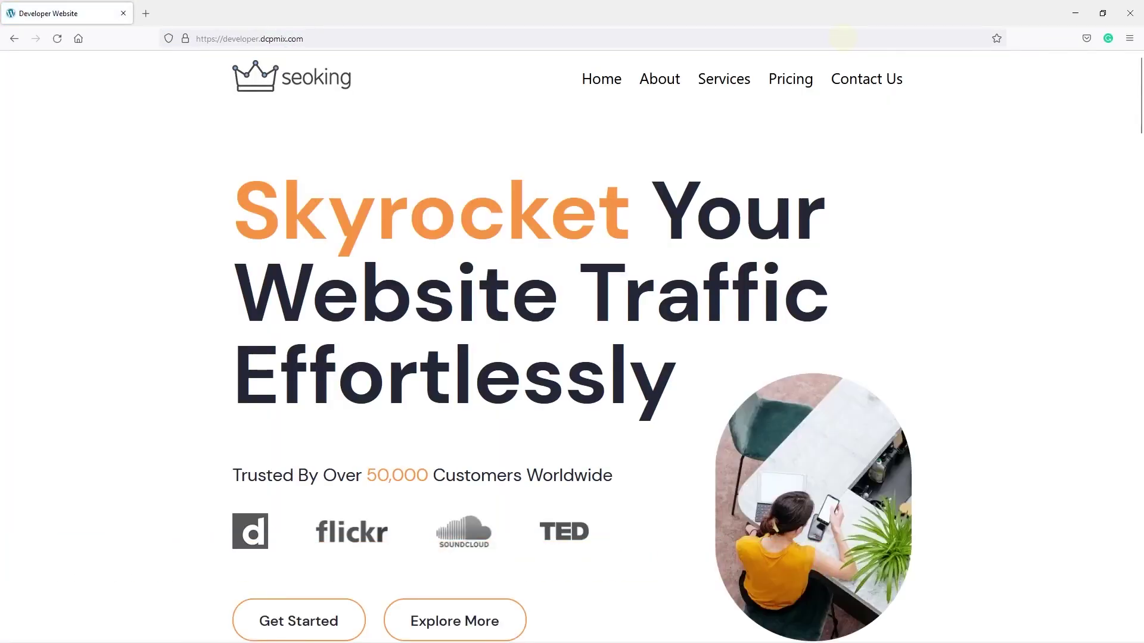
Browse the About, Services, Pricing and Contact Us pages, returning home twice.
click(660, 80)
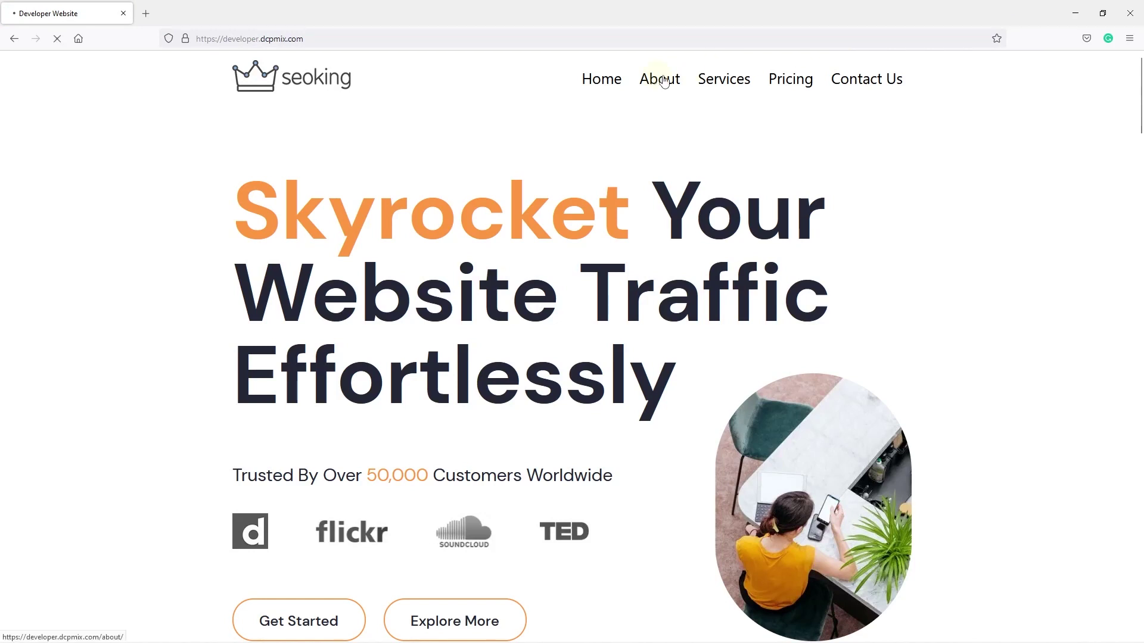
click(718, 81)
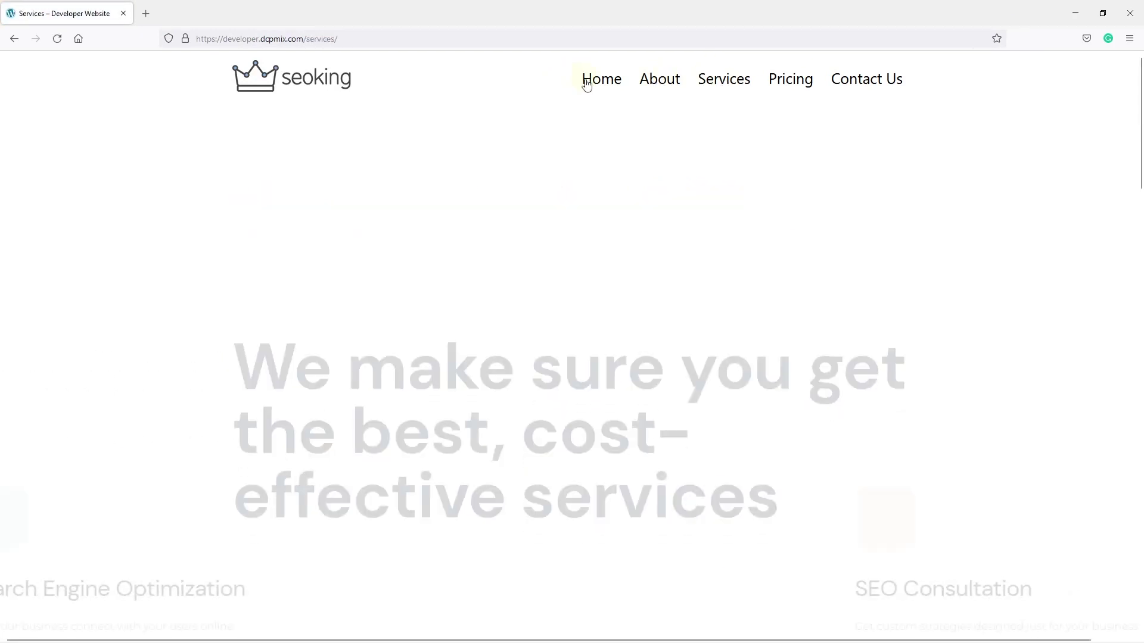
click(587, 82)
click(790, 84)
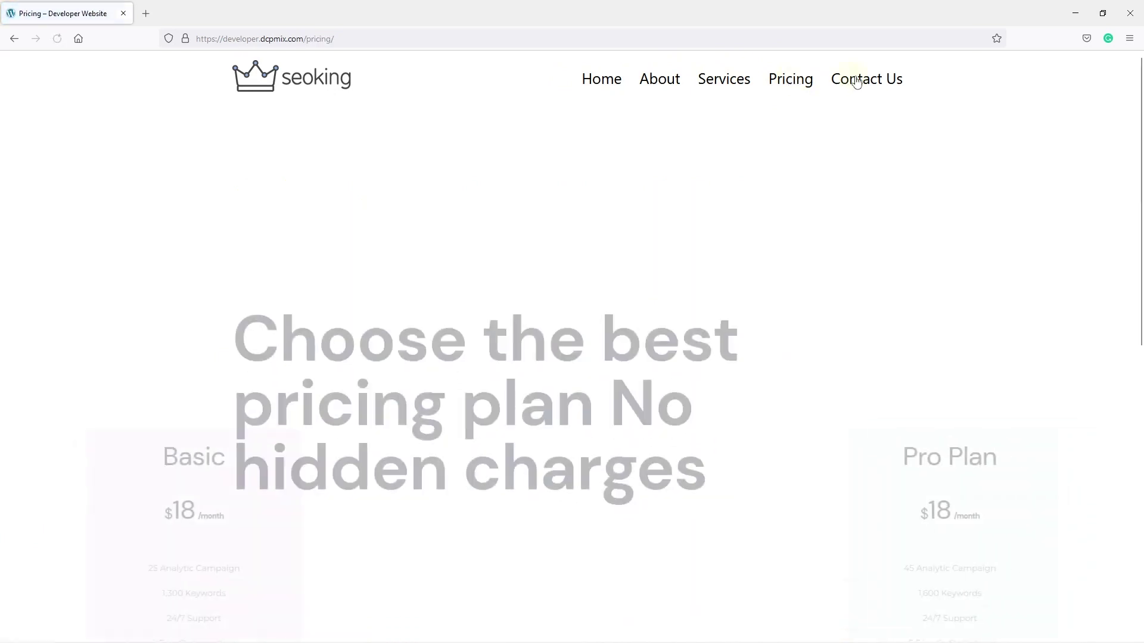
click(862, 86)
click(605, 79)
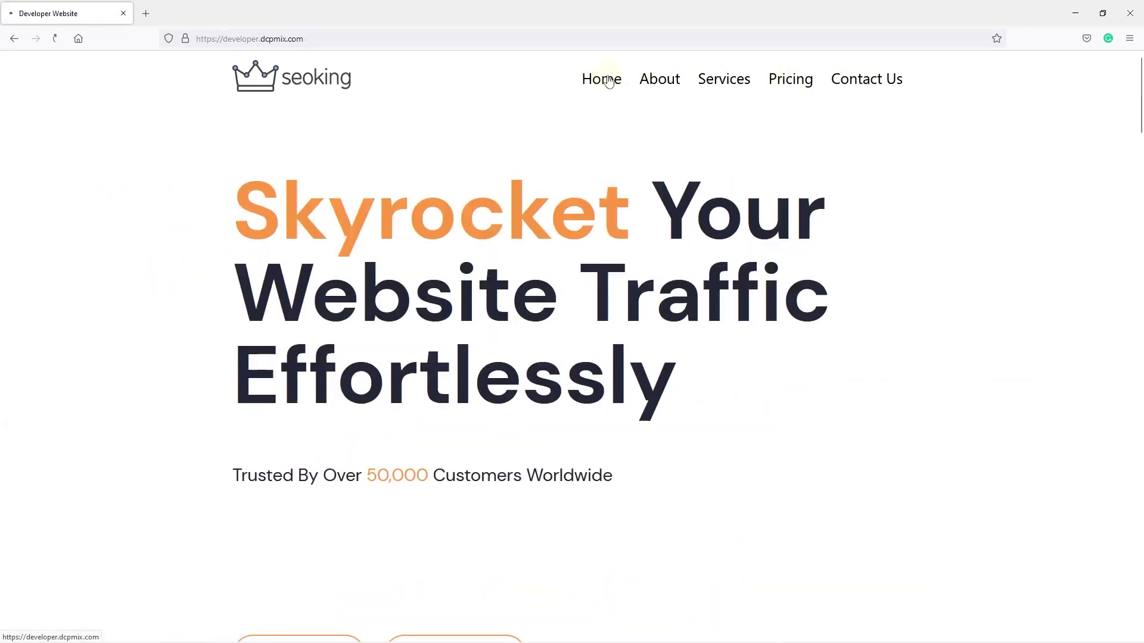
click(652, 78)
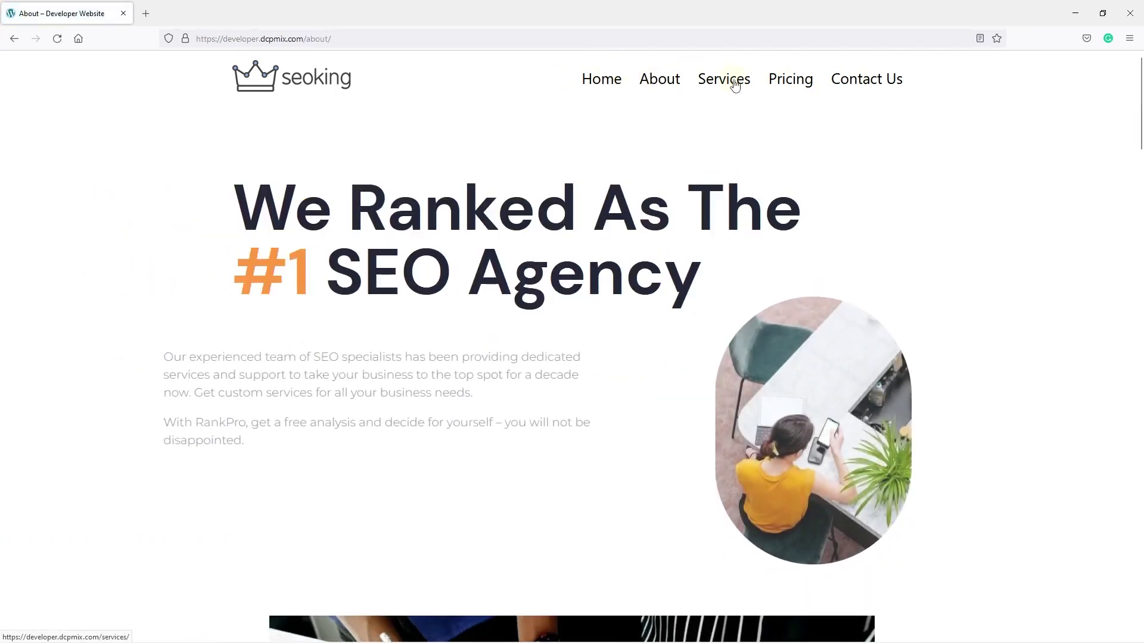
click(733, 84)
click(811, 82)
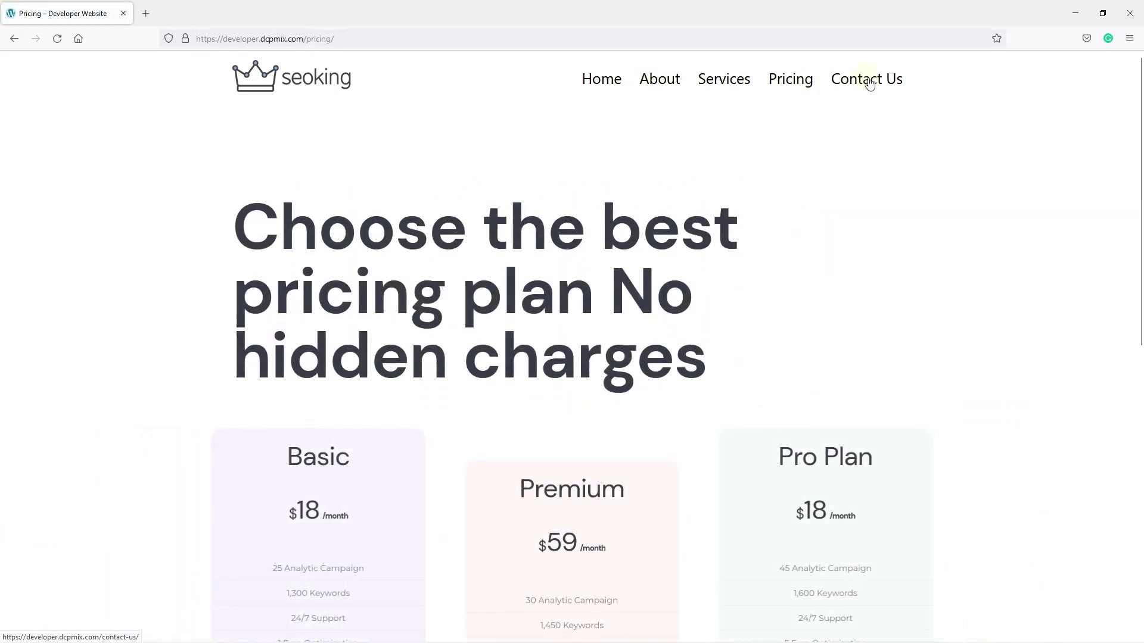
click(870, 82)
click(603, 80)
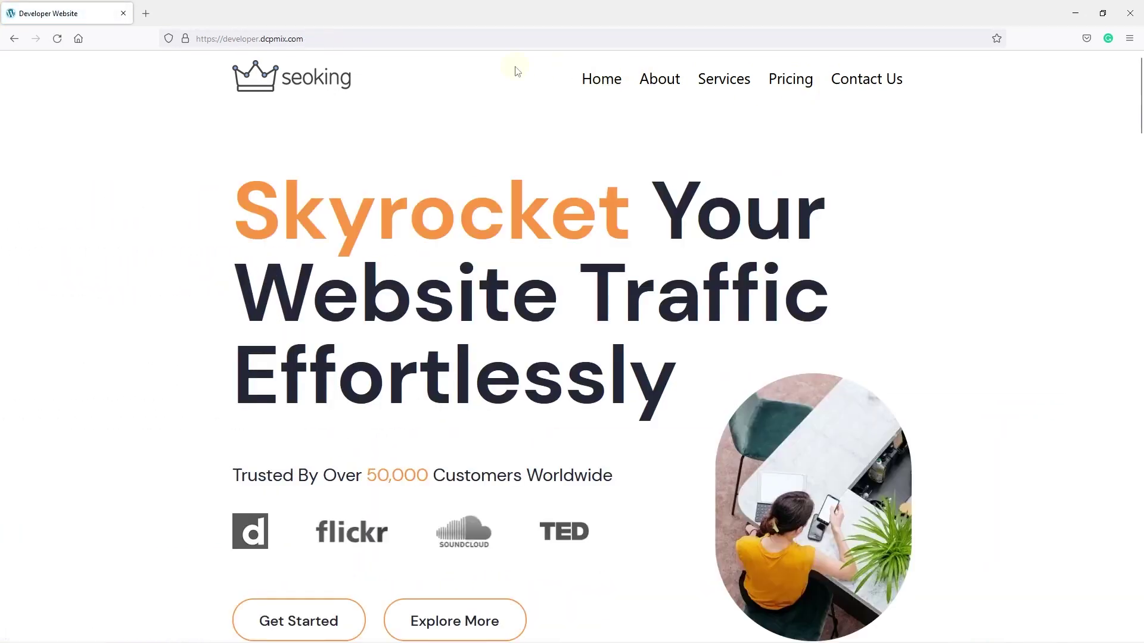
Visit About, Services, Pricing and Contact Us again, return home, and view connection security.
click(660, 84)
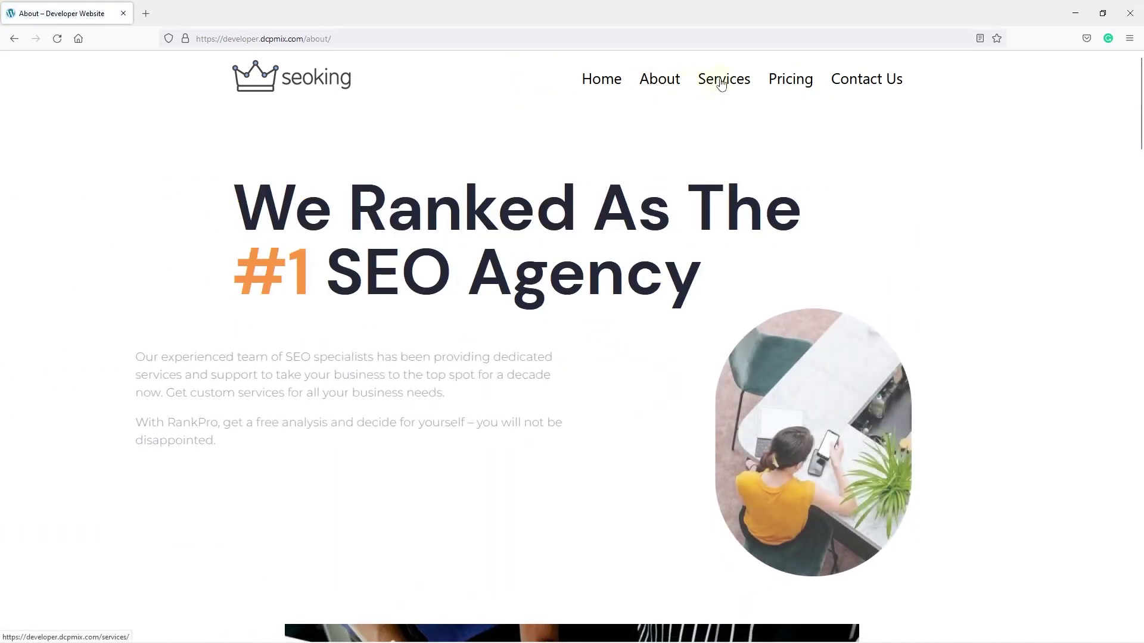
click(720, 84)
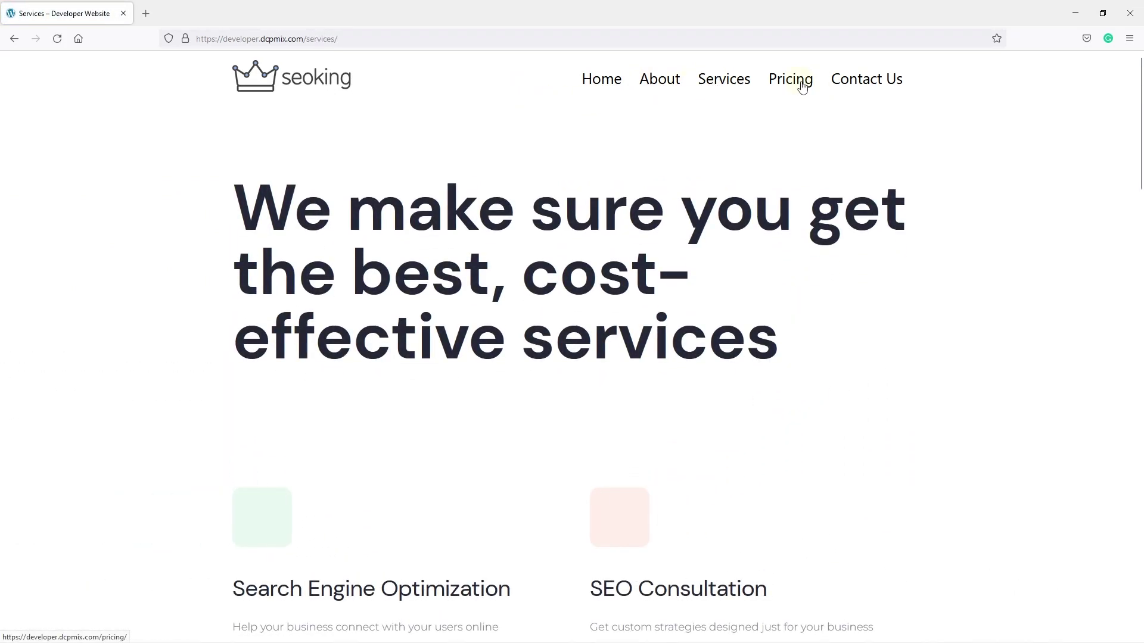
click(802, 87)
click(854, 84)
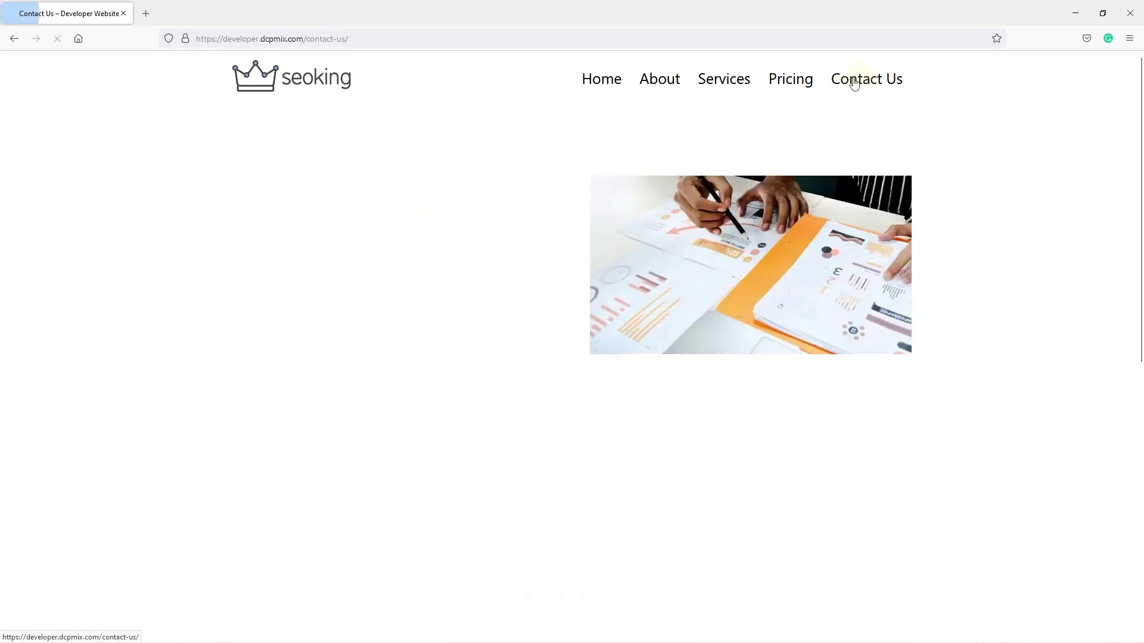
click(603, 83)
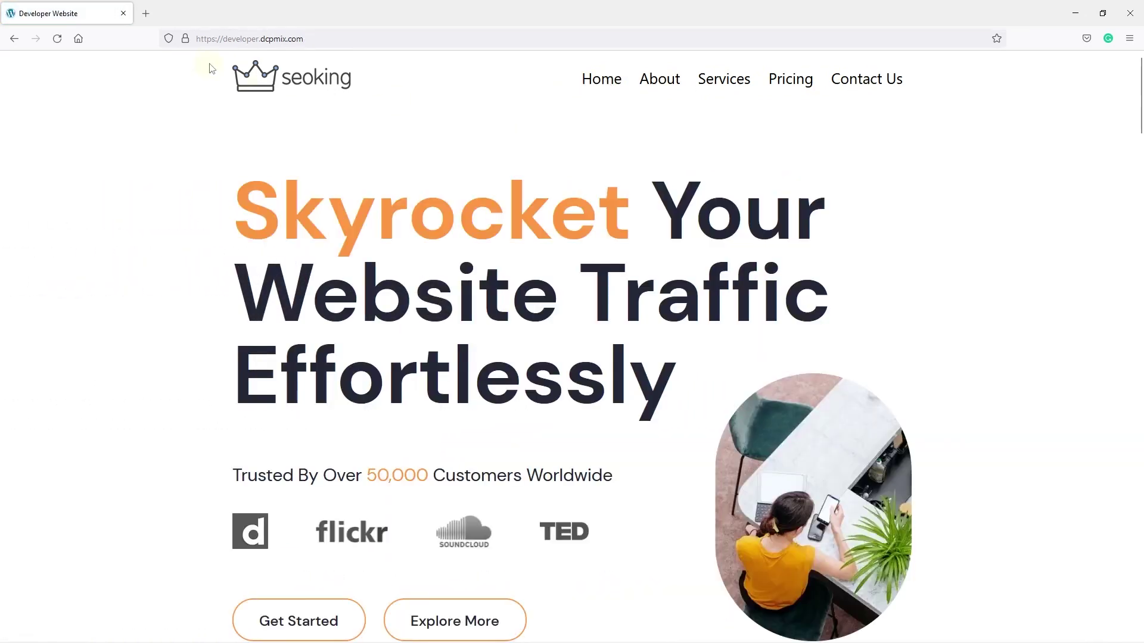
click(185, 39)
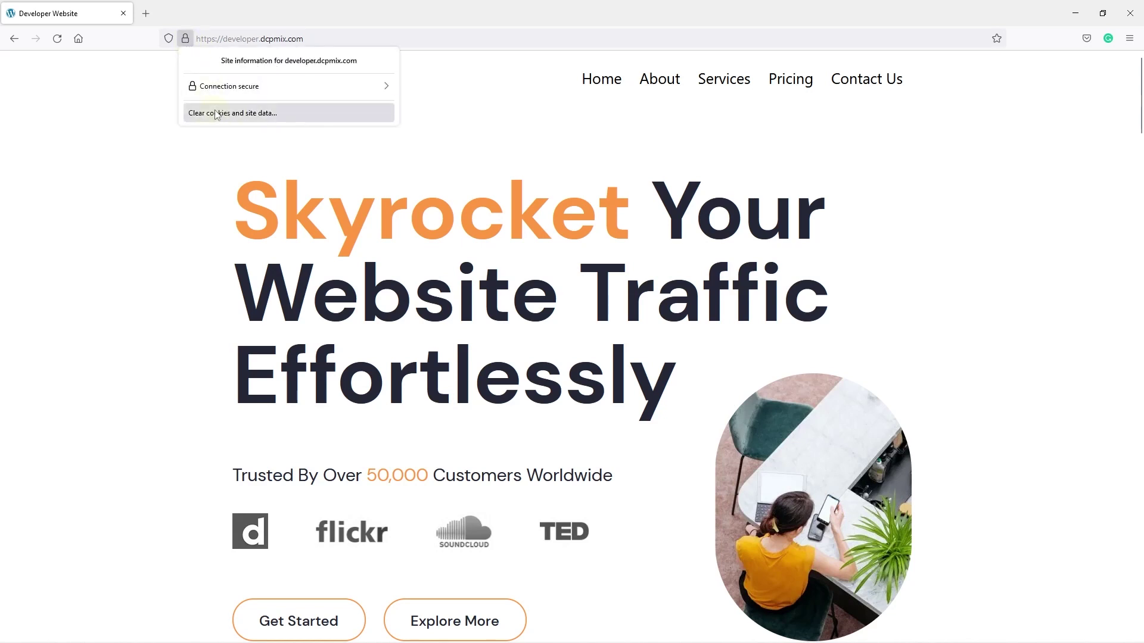
Open the SSL certificate viewer for developer.dcpmix.com from the secure connection details.
click(221, 89)
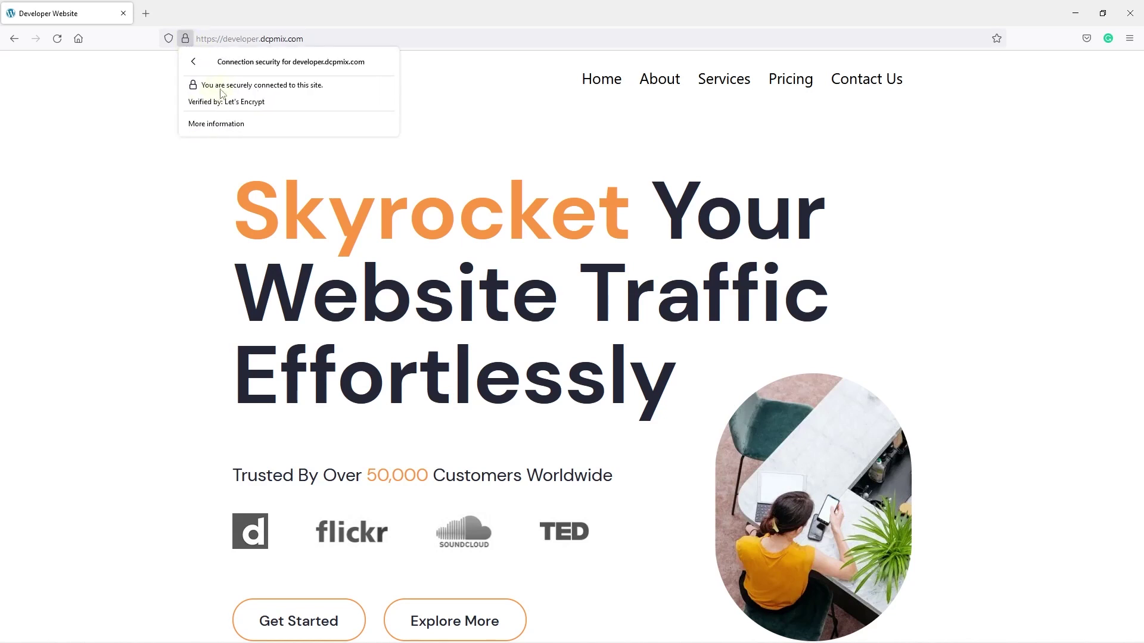
click(231, 122)
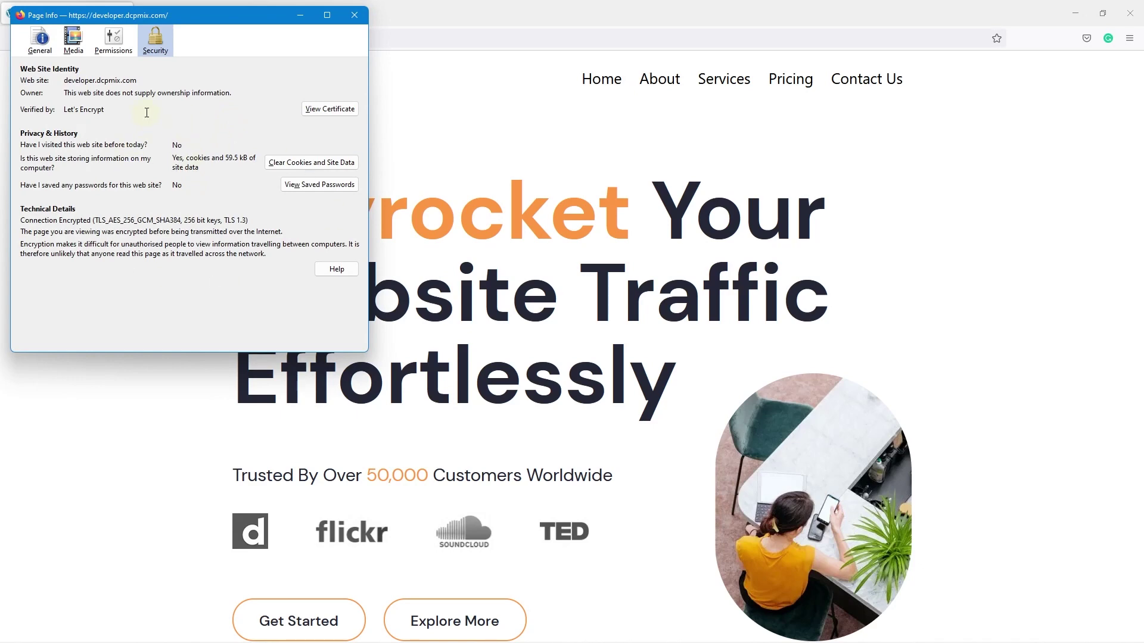
click(329, 109)
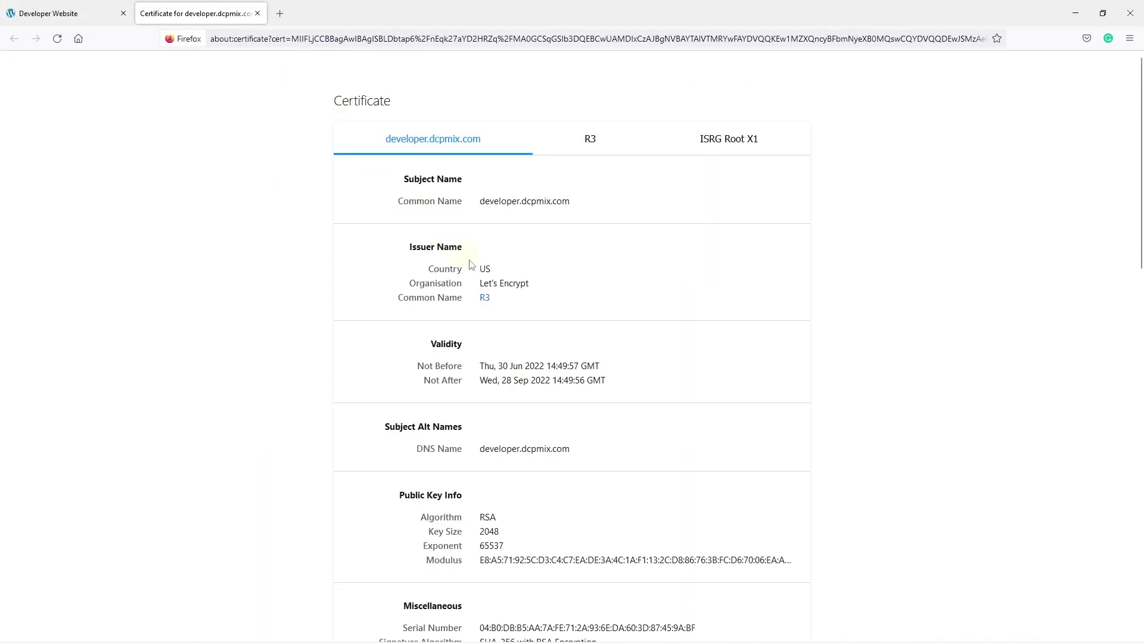
Check the Let's Encrypt validity dates through 28 Sep 2022, then close the certificate page.
scroll(473, 266, down, 8)
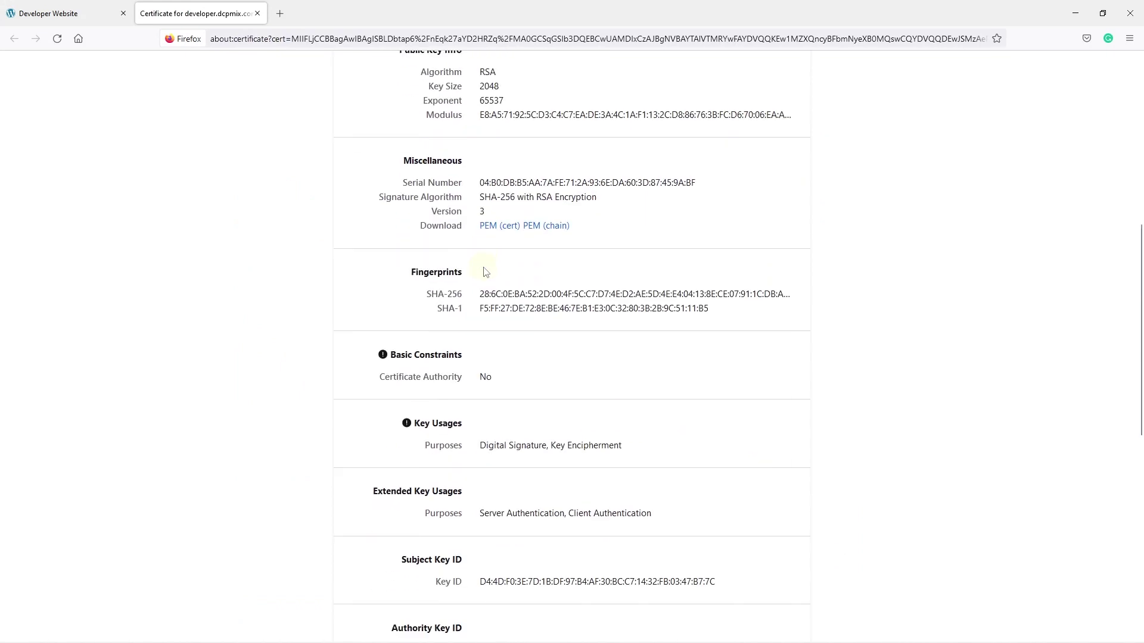
scroll(484, 272, down, 10)
middle_click(309, 381)
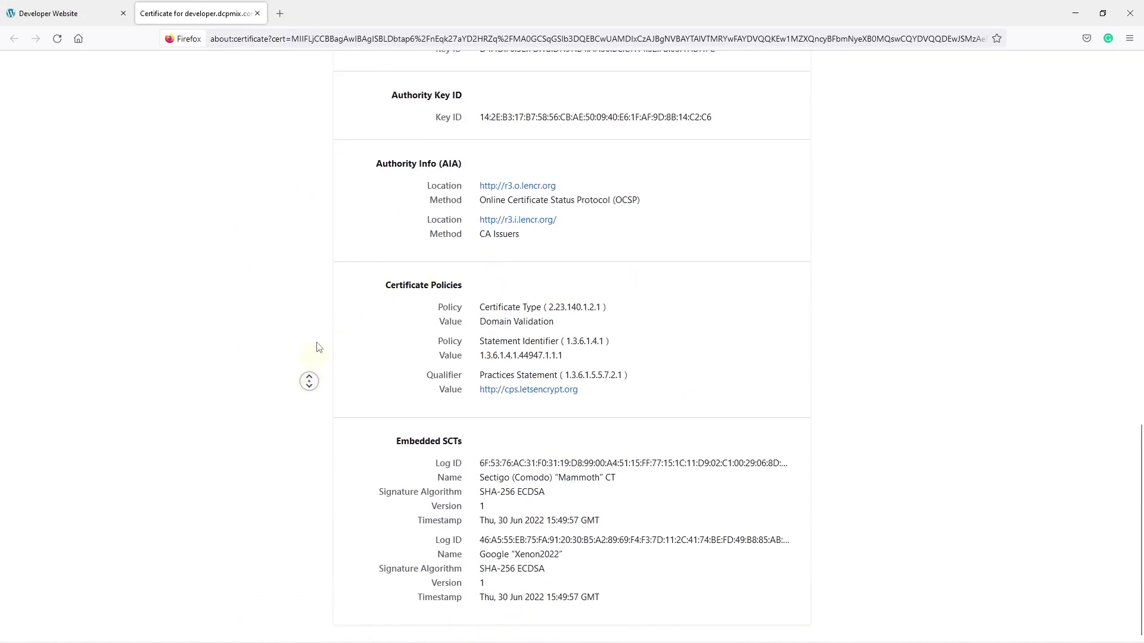
click(325, 197)
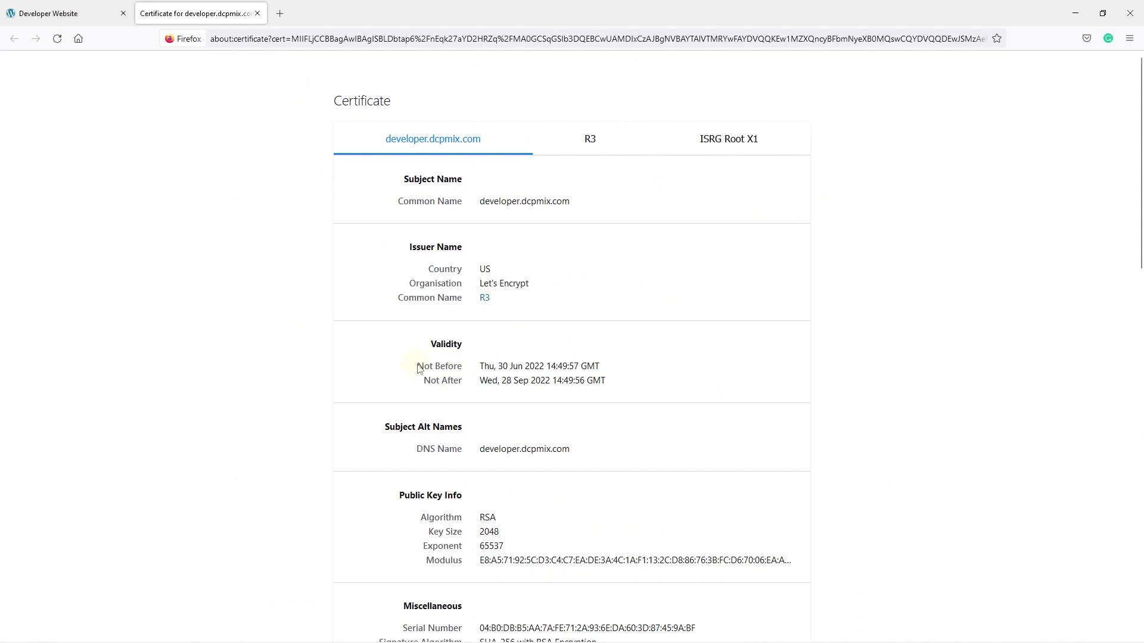
drag(422, 367, 581, 381)
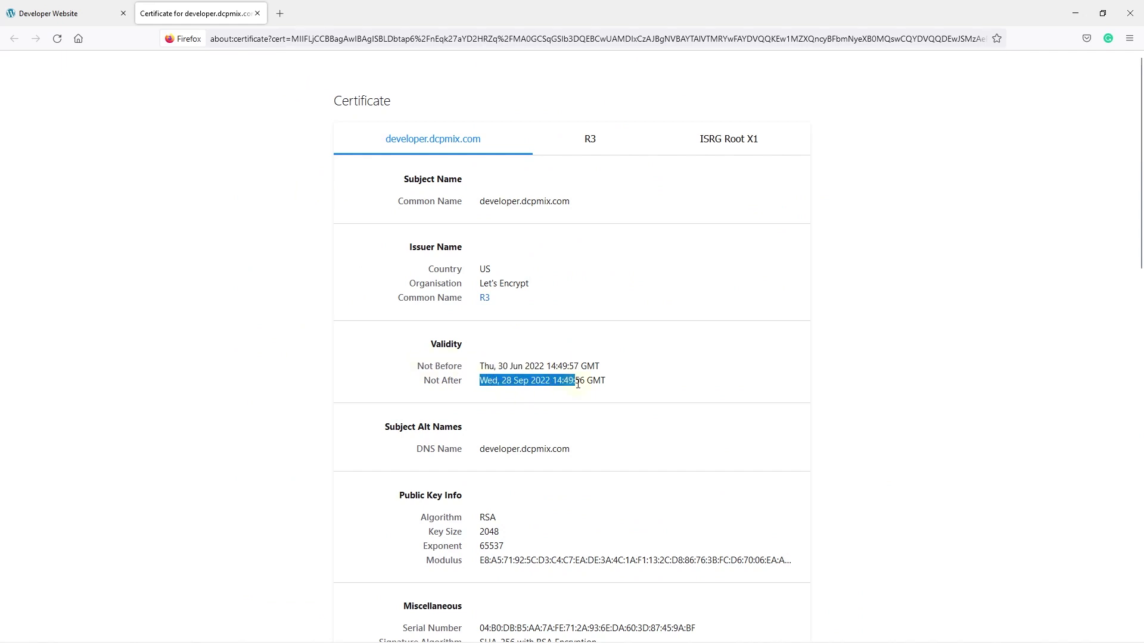
click(578, 380)
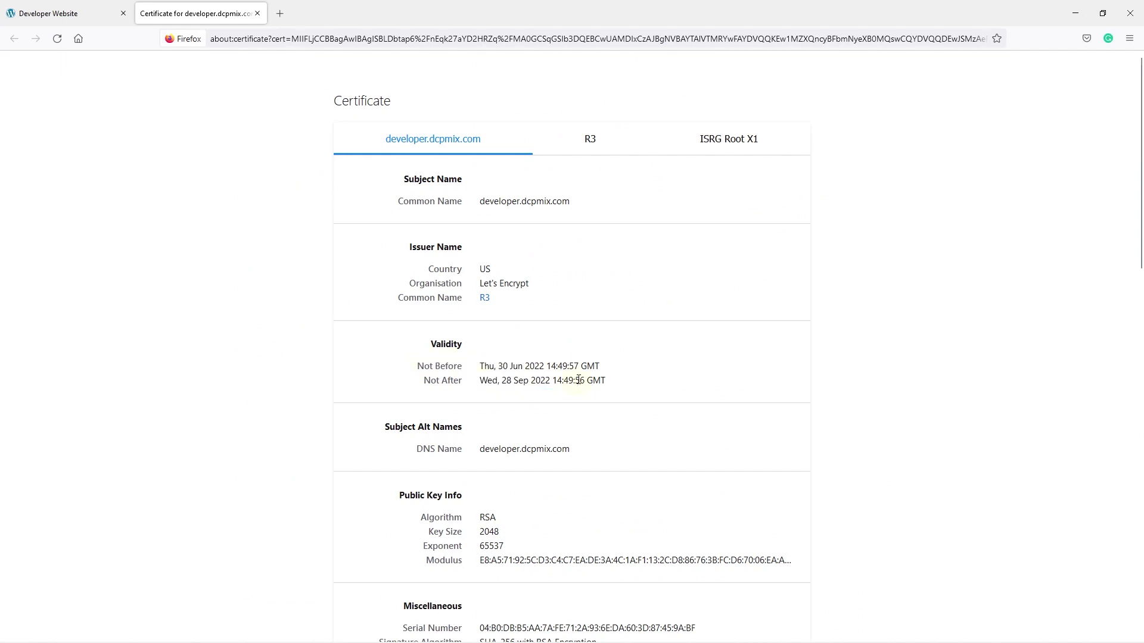
click(258, 13)
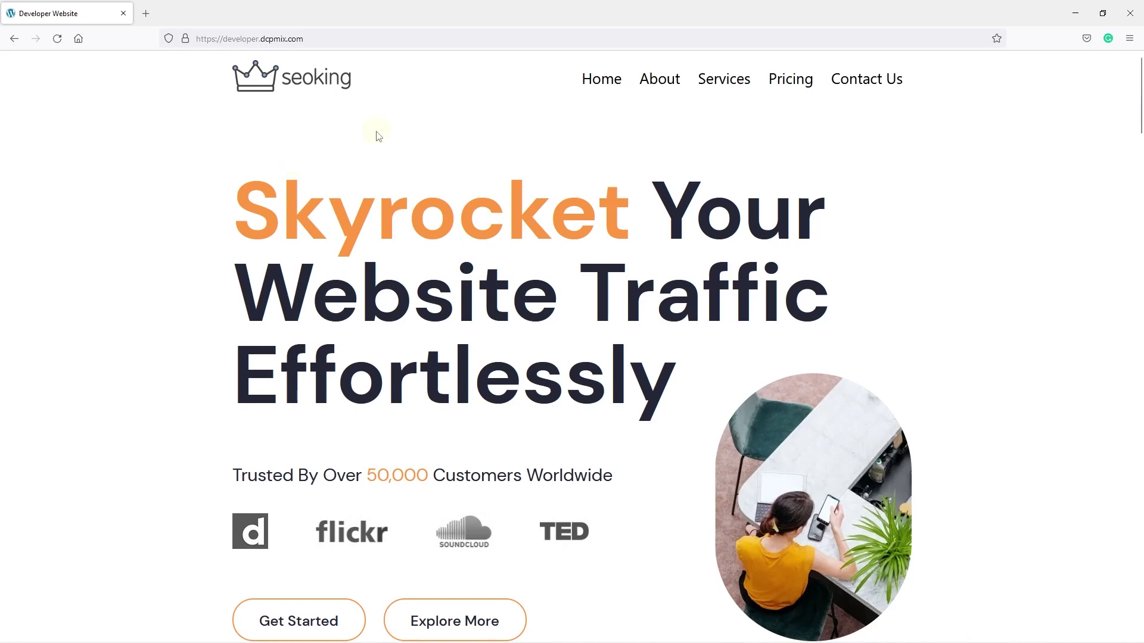
Search Google for 'sitegorund' in a new tab.
click(144, 14)
text(aiteg)
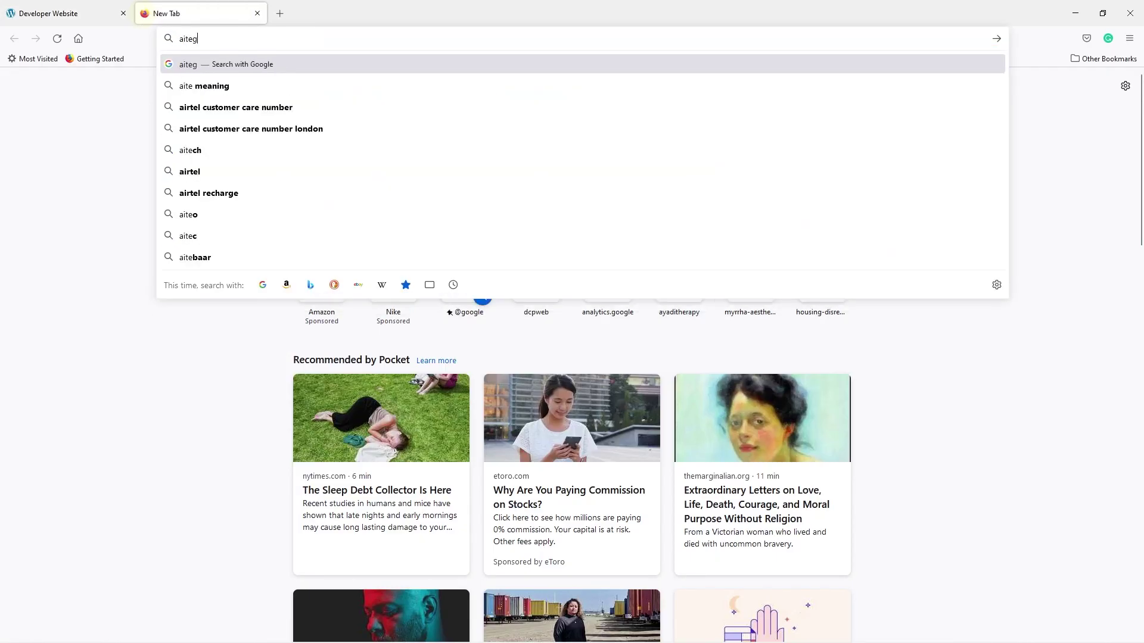
key(BackSpace)
key(BackSpace)
text(sitegorund)
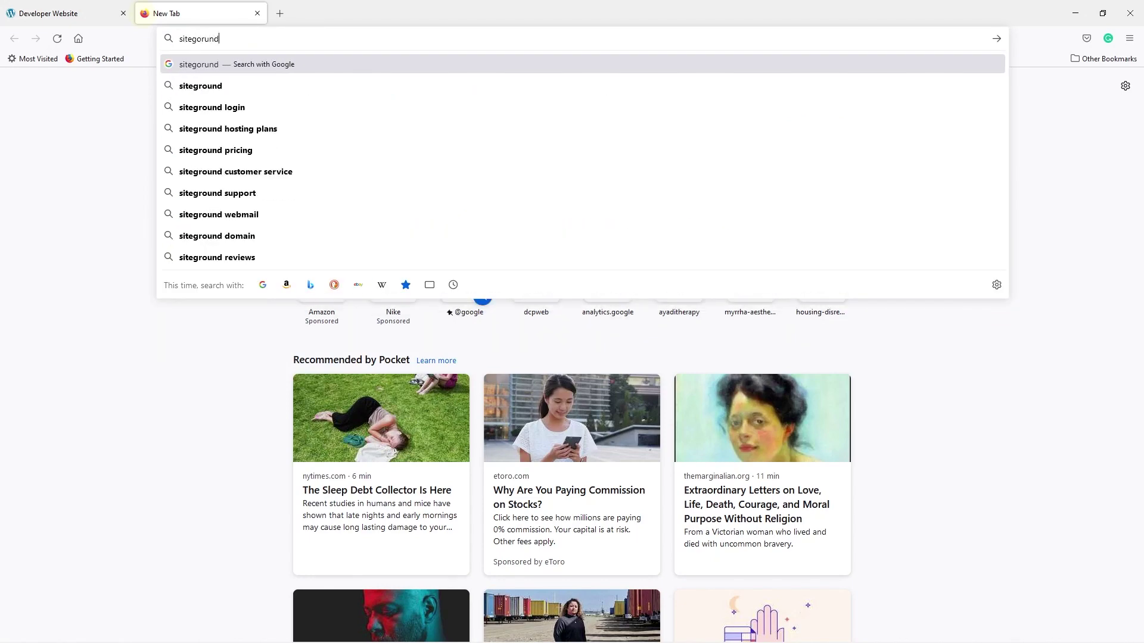
key(Return)
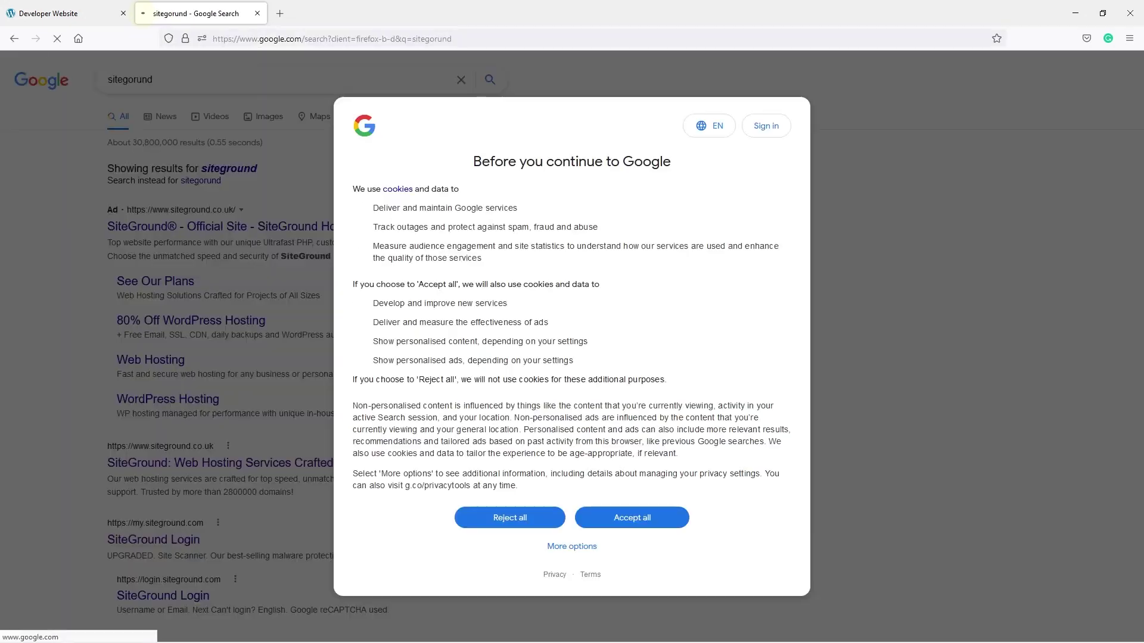
Accept Google's cookies, search the corrected 'siteground', and open the official SiteGround site.
click(639, 523)
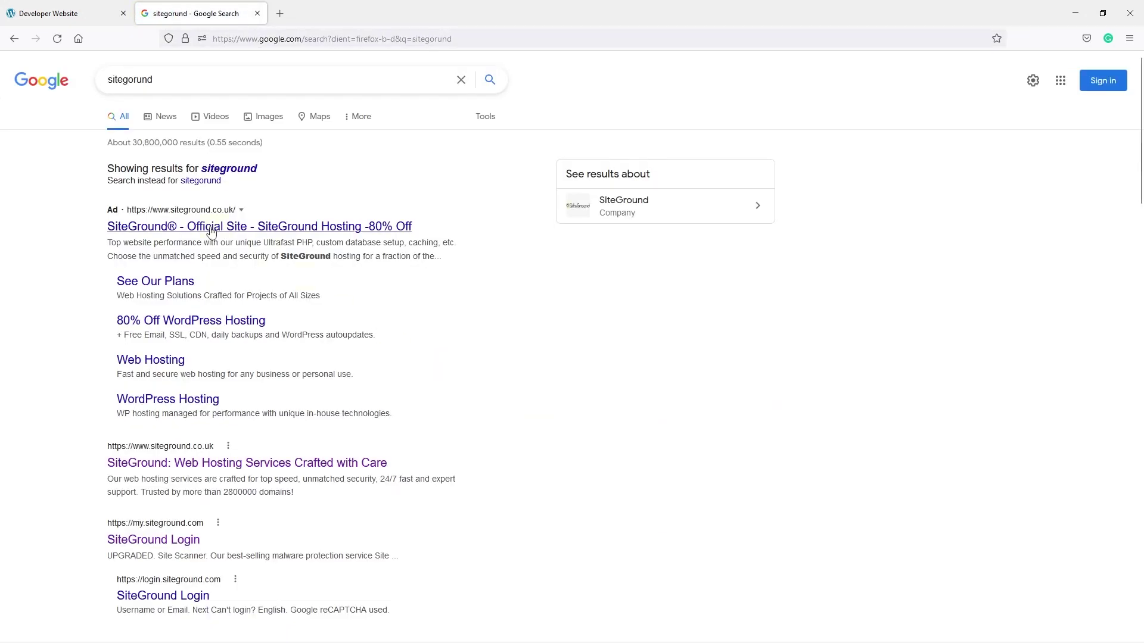
click(237, 171)
scroll(201, 384, down, 4)
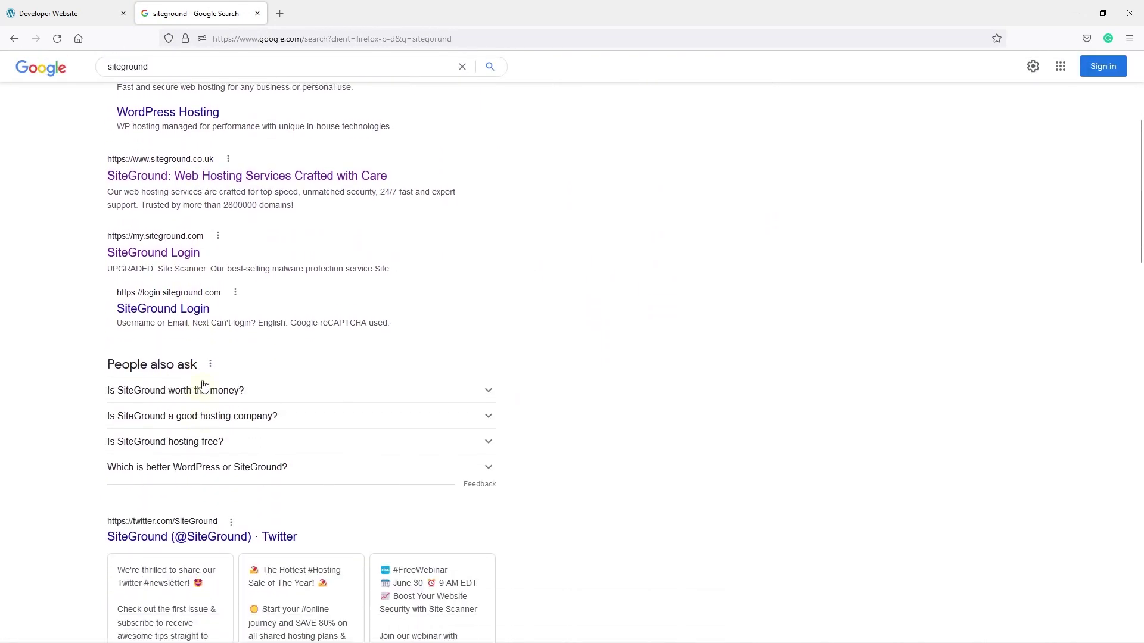
click(122, 252)
click(13, 38)
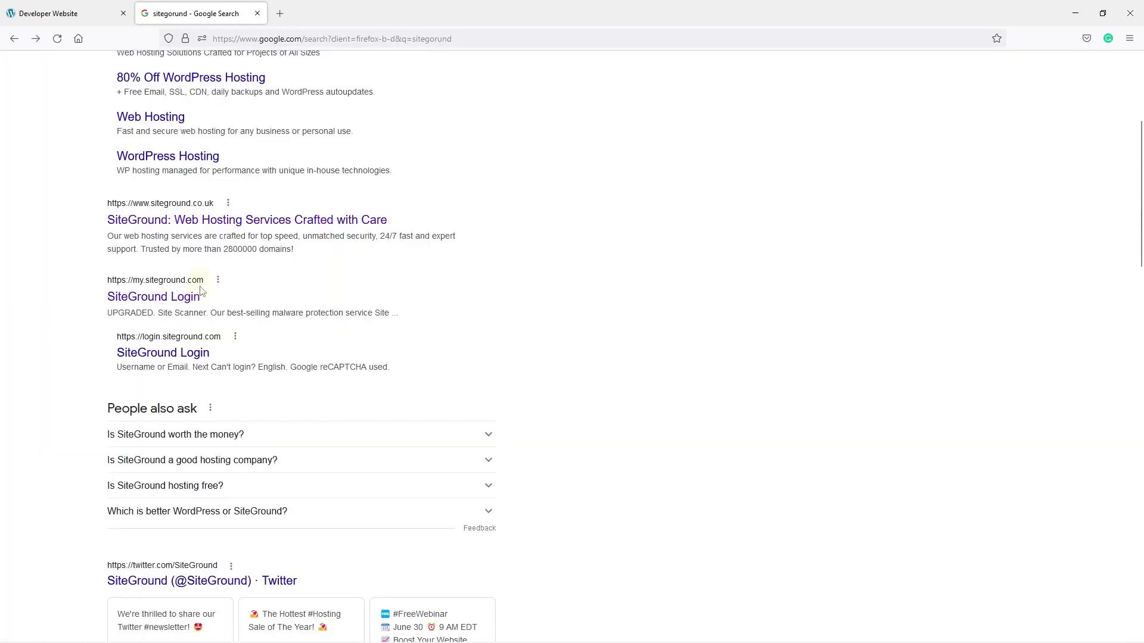
click(174, 229)
Open SiteGround's WordPress Hosting page and accept the cookie notice.
mouse_move(316, 127)
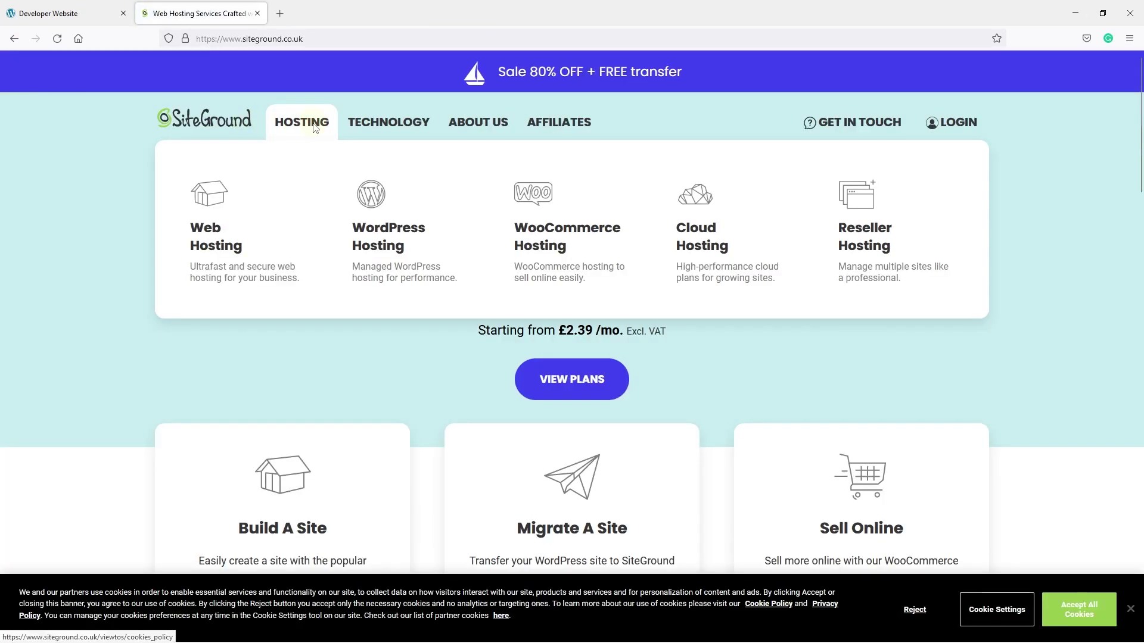
click(378, 248)
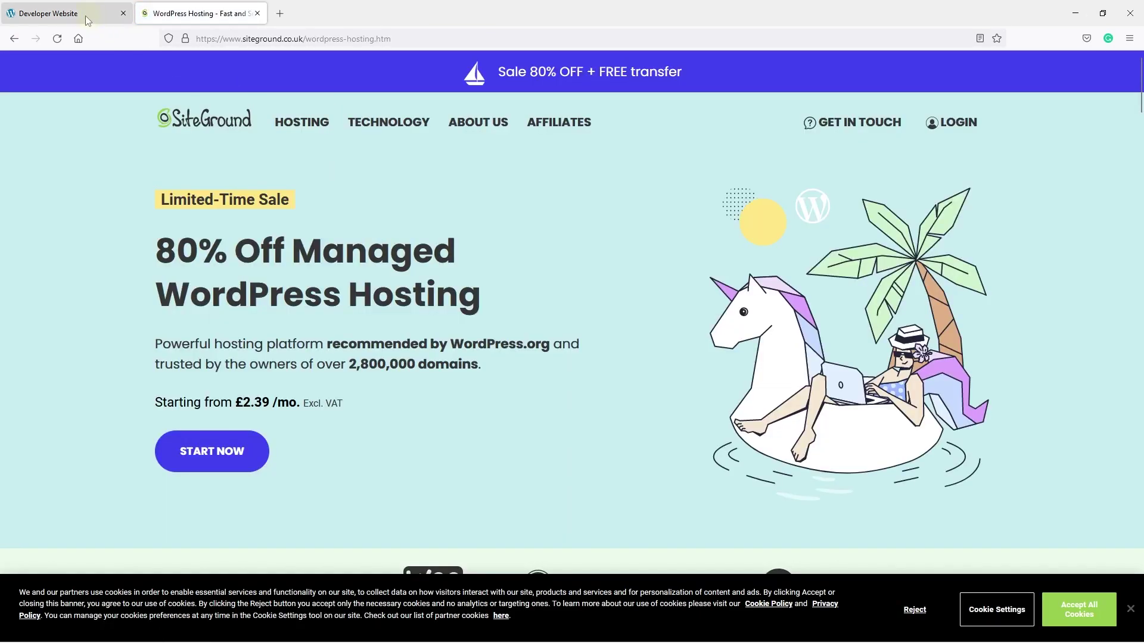
click(88, 21)
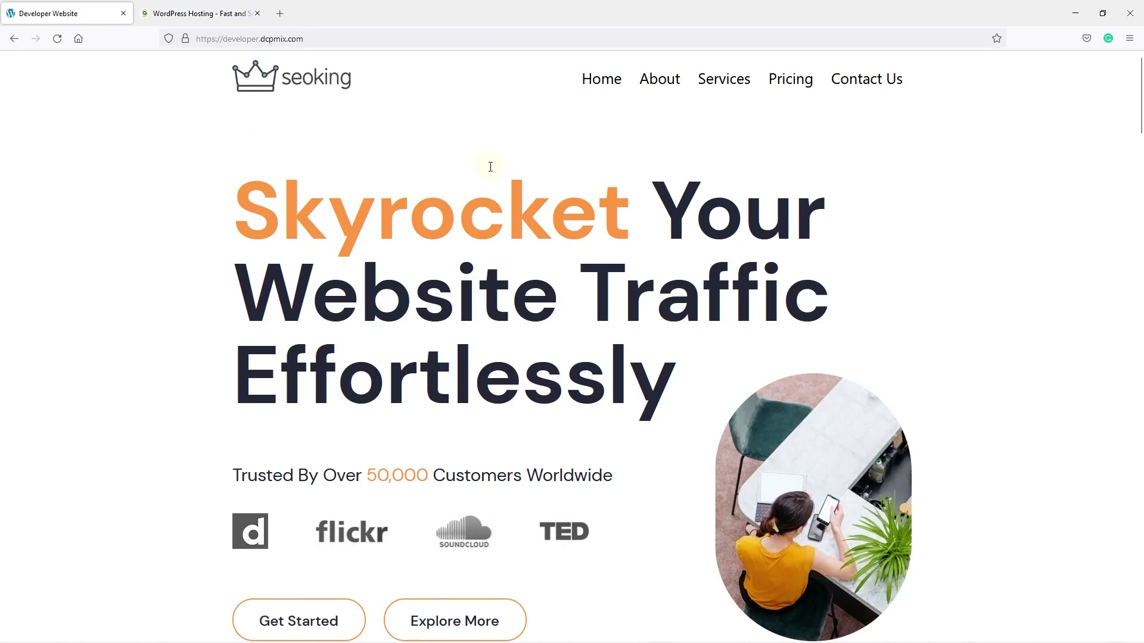
click(216, 13)
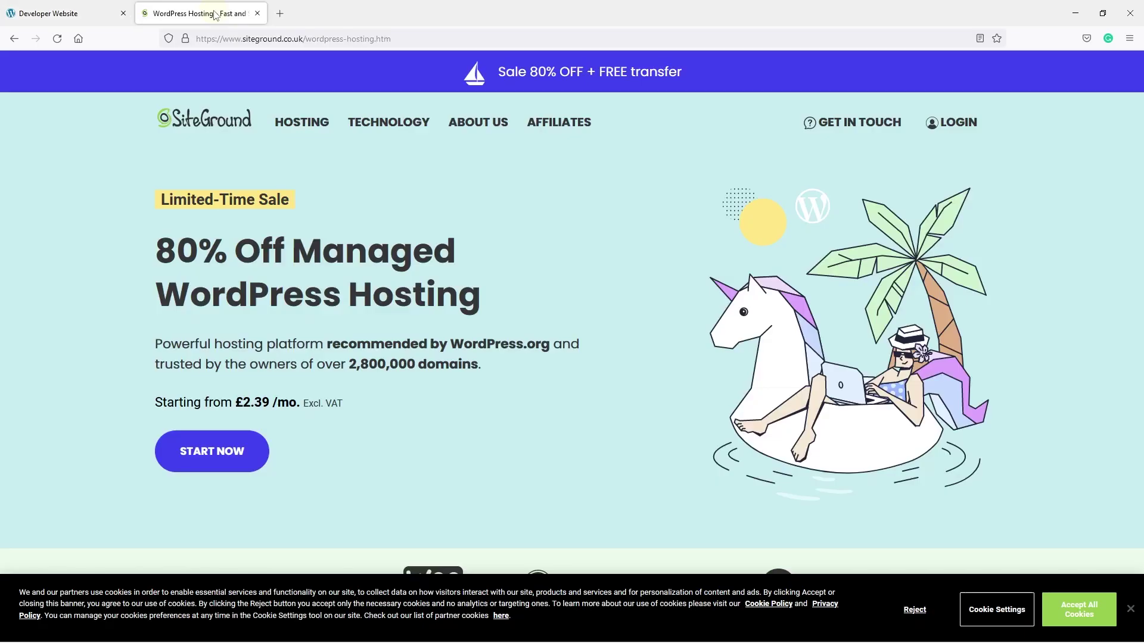
scroll(396, 316, down, 2)
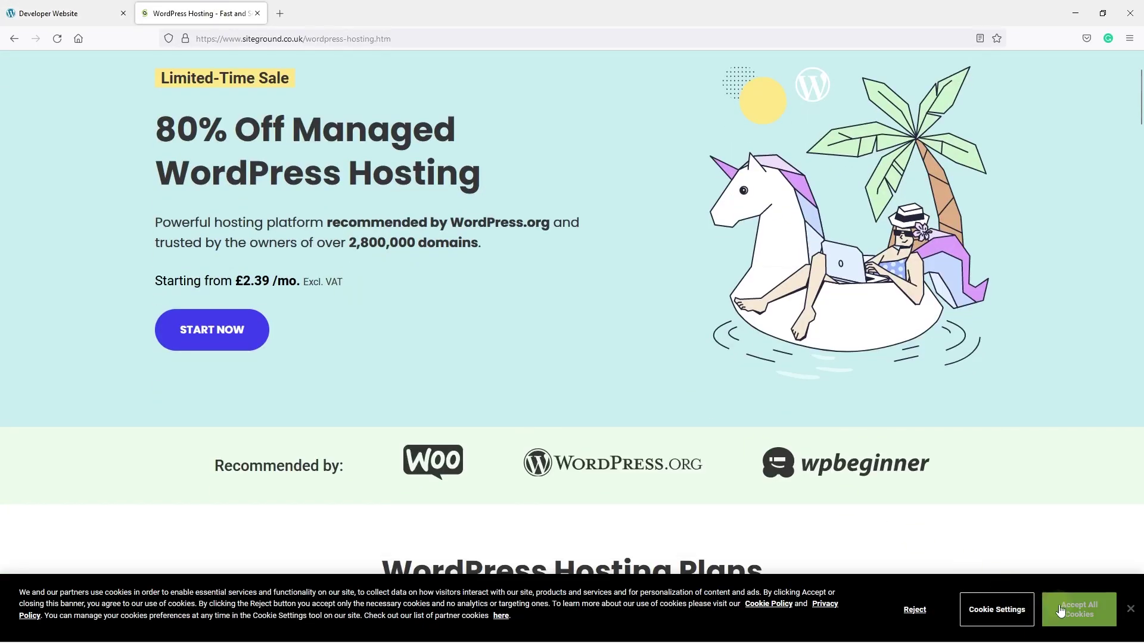
click(1079, 610)
scroll(477, 225, up, 2)
Reopen WordPress Hosting and scroll to the plan cards, noting the £2.39 StartUp price.
mouse_move(366, 128)
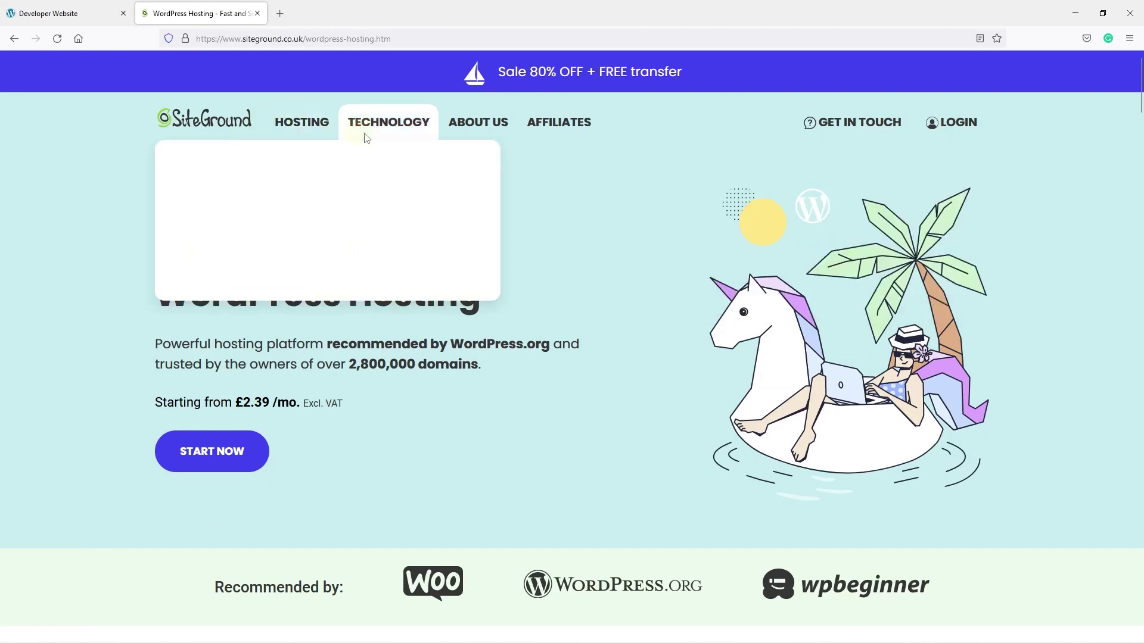
mouse_move(319, 126)
click(383, 237)
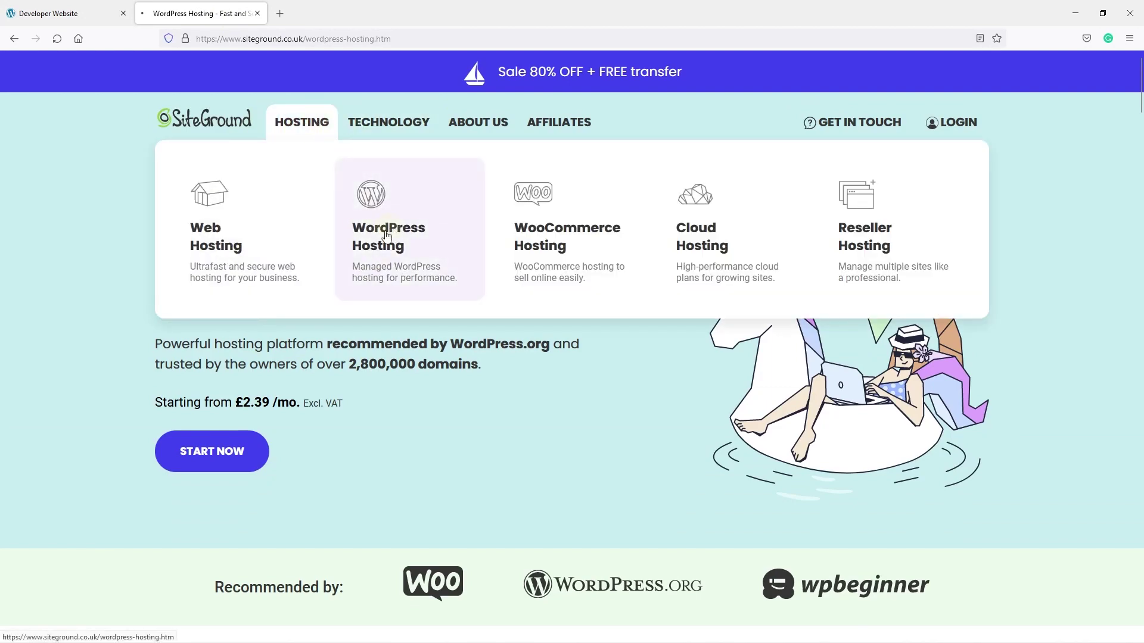
scroll(295, 273, down, 3)
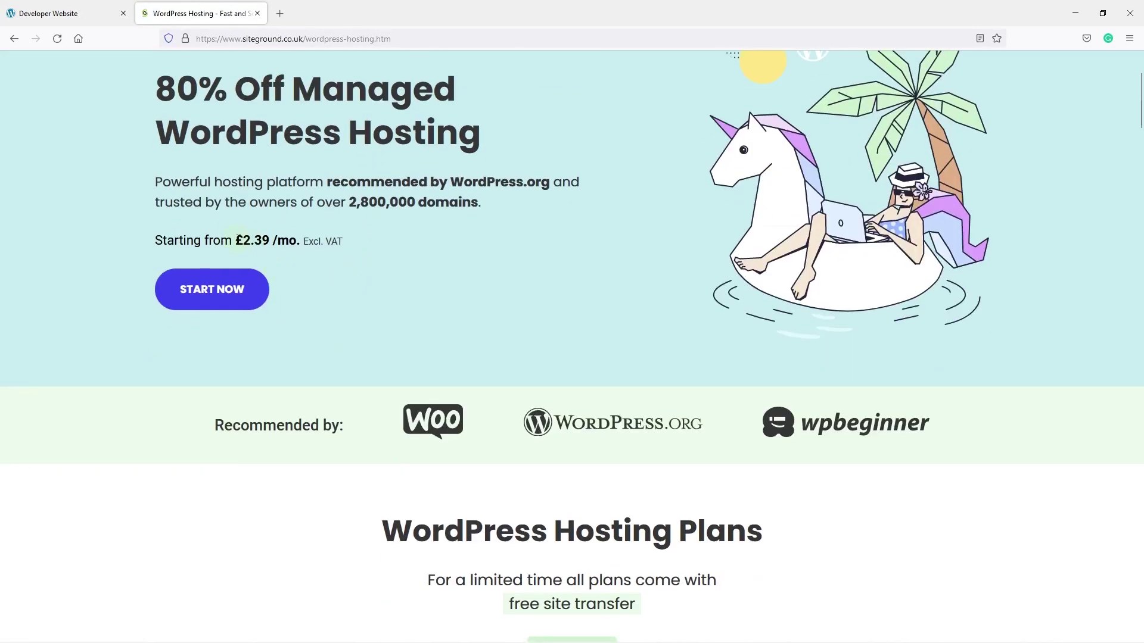
drag(238, 237, 366, 240)
click(392, 261)
scroll(392, 262, down, 8)
Review the GrowBig plan's Unlimited Websites and 20 GB Web Space features.
scroll(394, 262, down, 2)
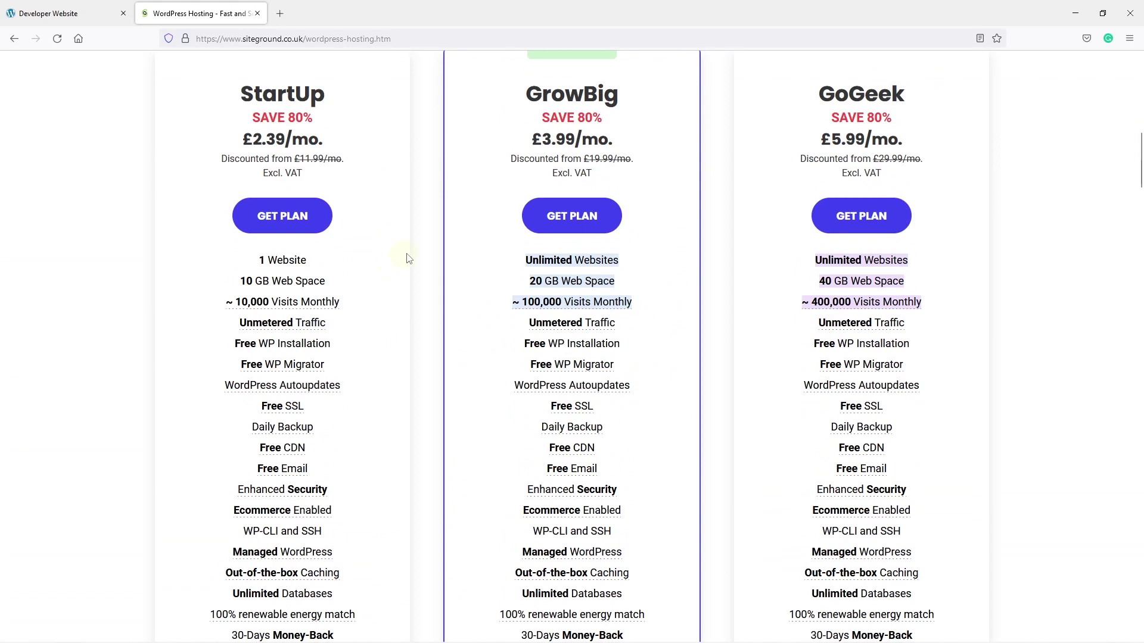
scroll(398, 369, down, 2)
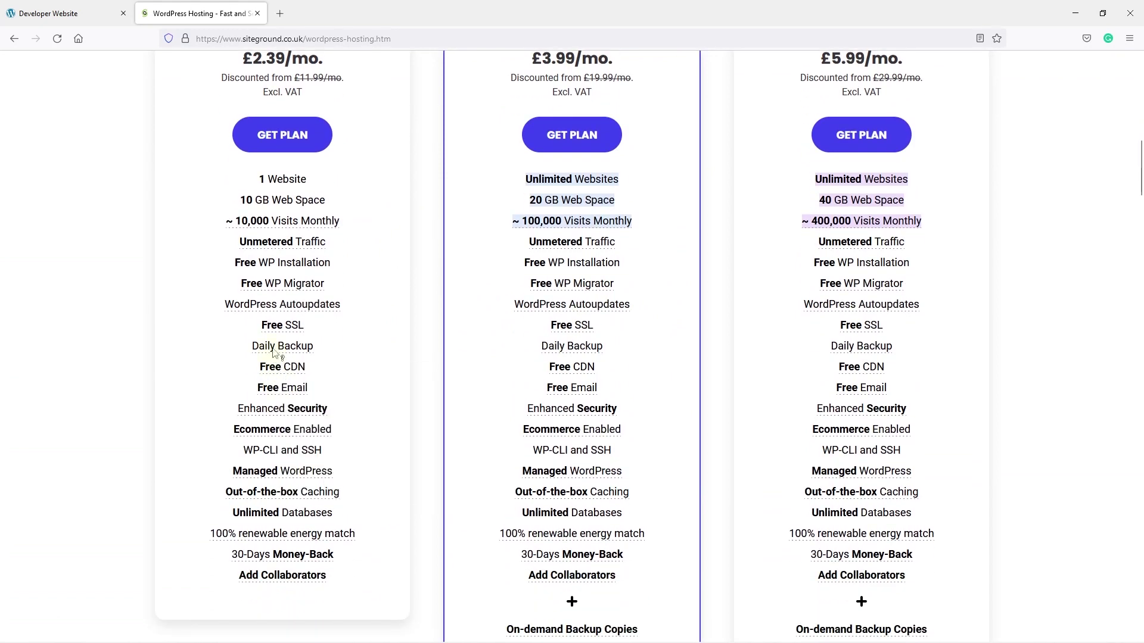
mouse_move(277, 329)
drag(532, 178, 616, 179)
click(604, 173)
drag(529, 200, 623, 203)
drag(526, 179, 626, 182)
click(532, 200)
drag(531, 200, 620, 201)
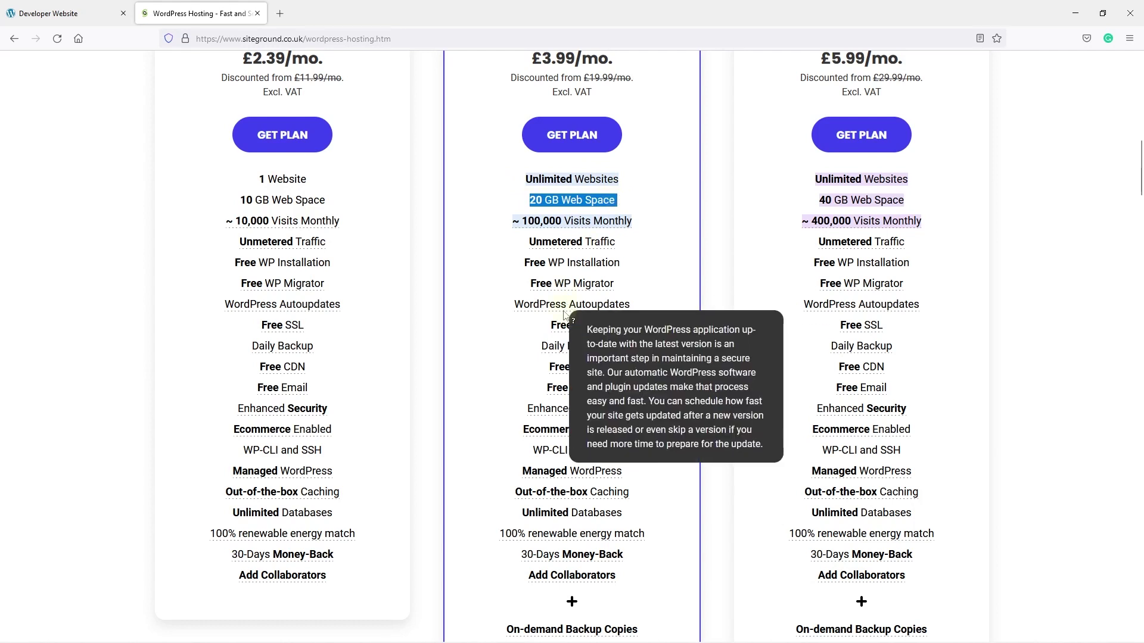
Check GrowBig's feature tooltips and close the 'Hi there!' chat greeting popup.
mouse_move(565, 330)
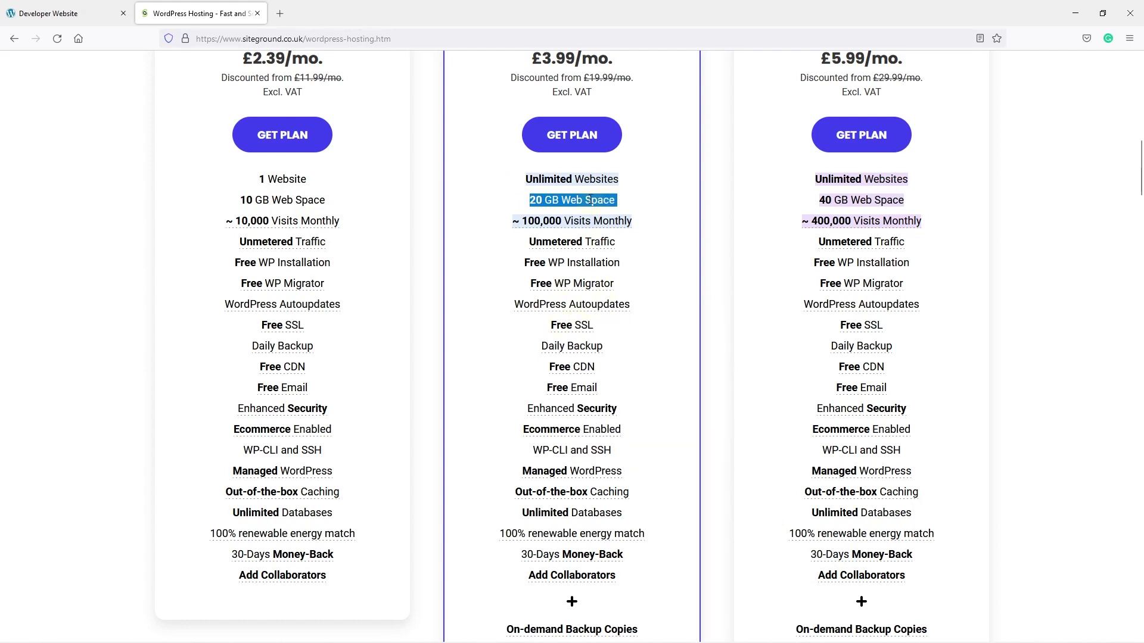
drag(526, 180, 624, 181)
mouse_move(564, 310)
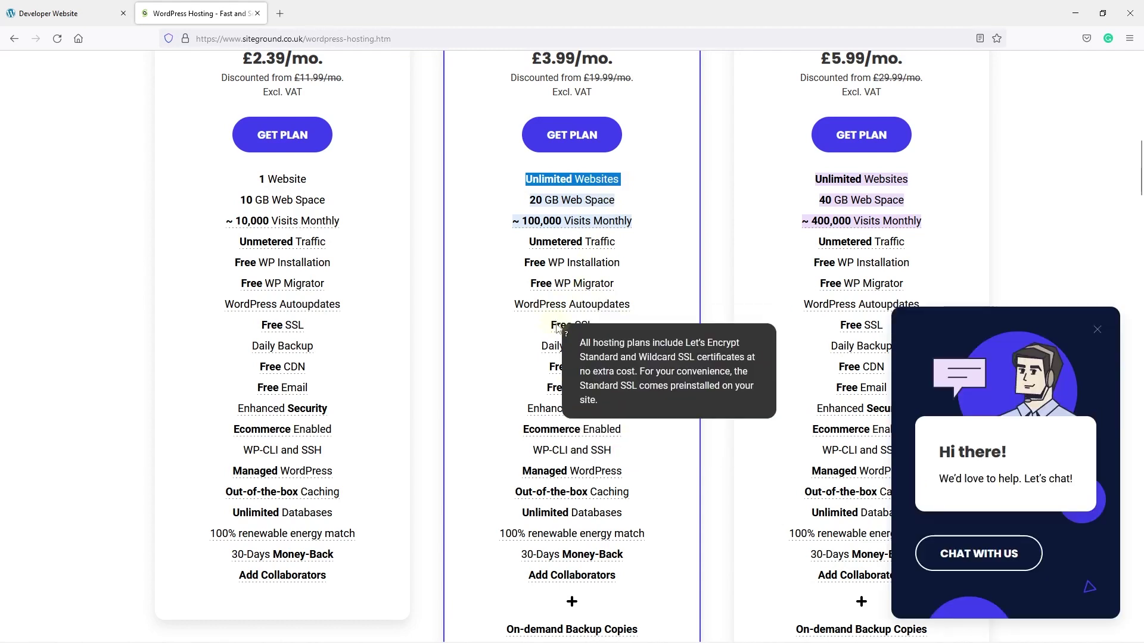
click(1096, 329)
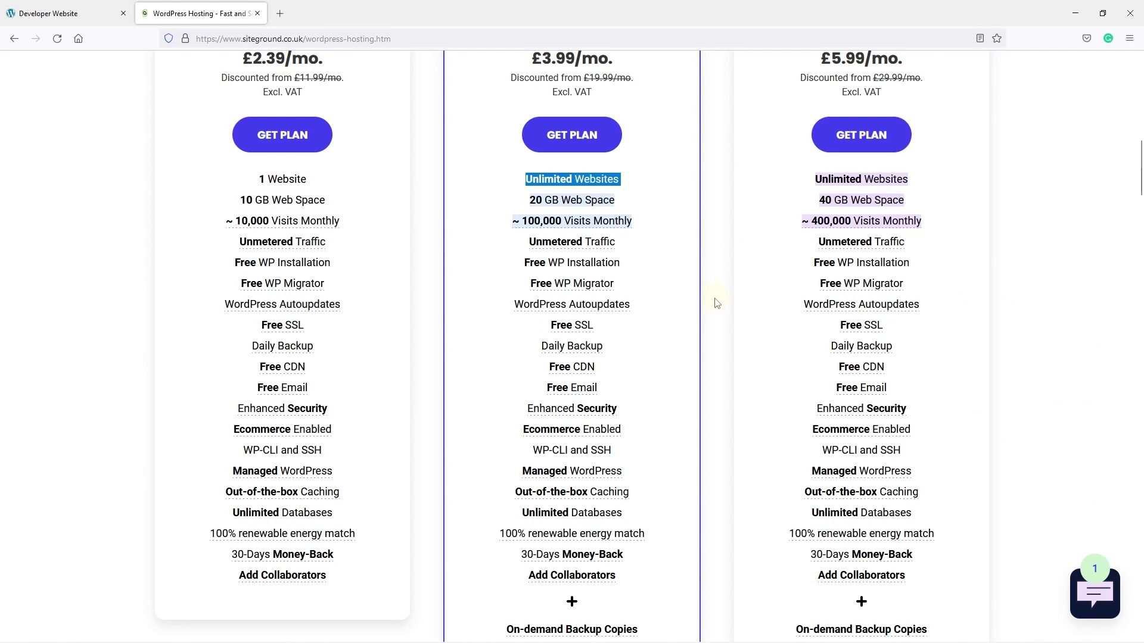
scroll(717, 303, up, 3)
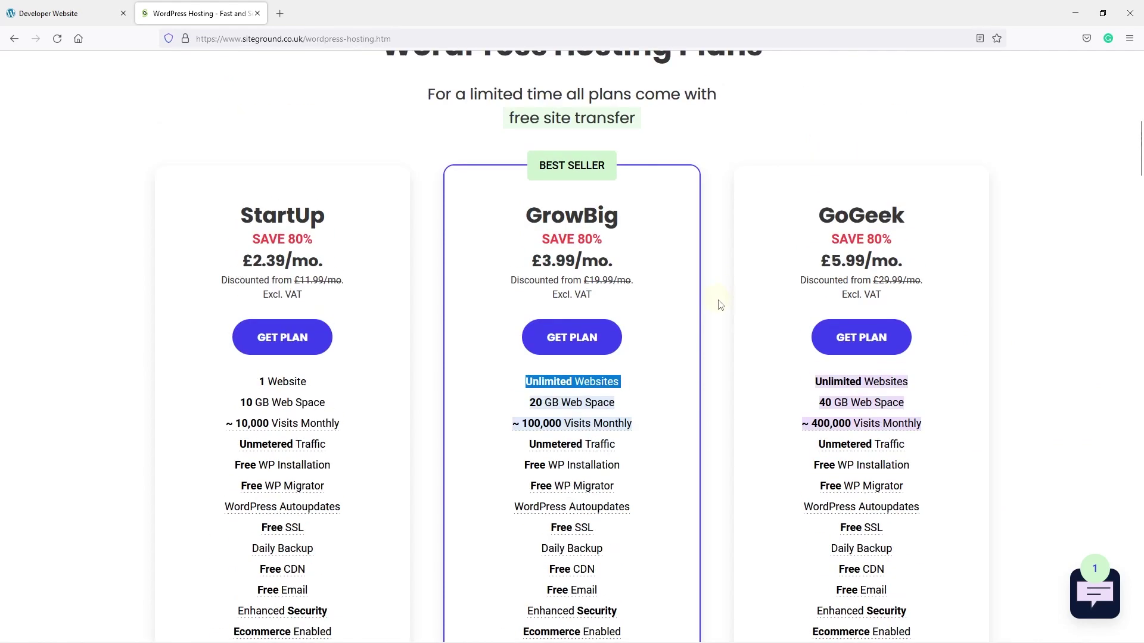
scroll(719, 305, up, 10)
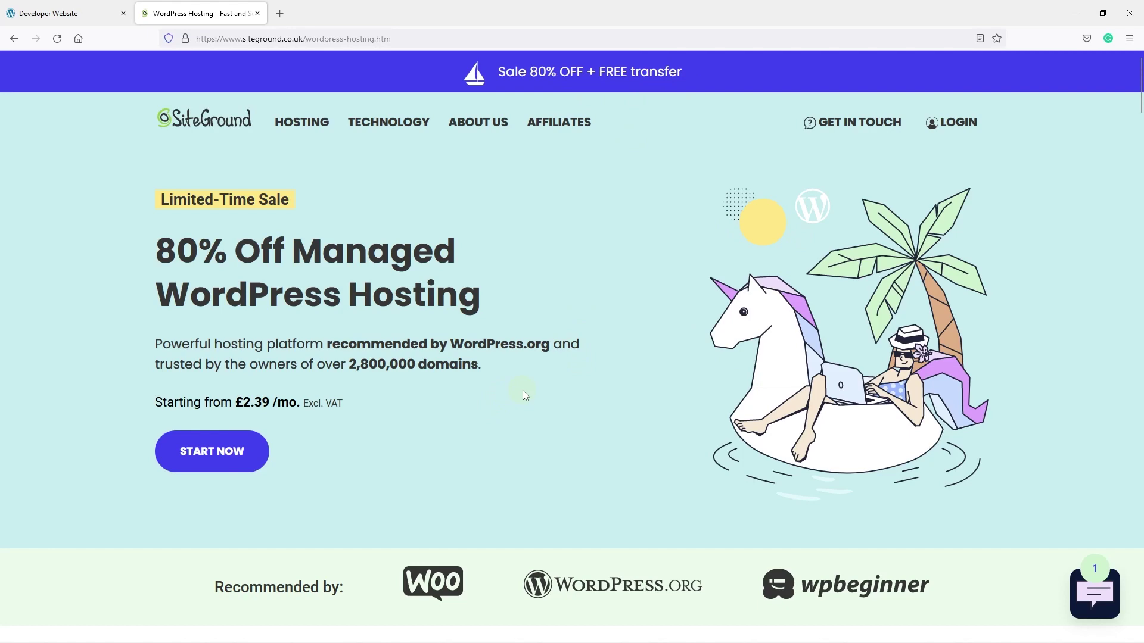
scroll(527, 395, down, 10)
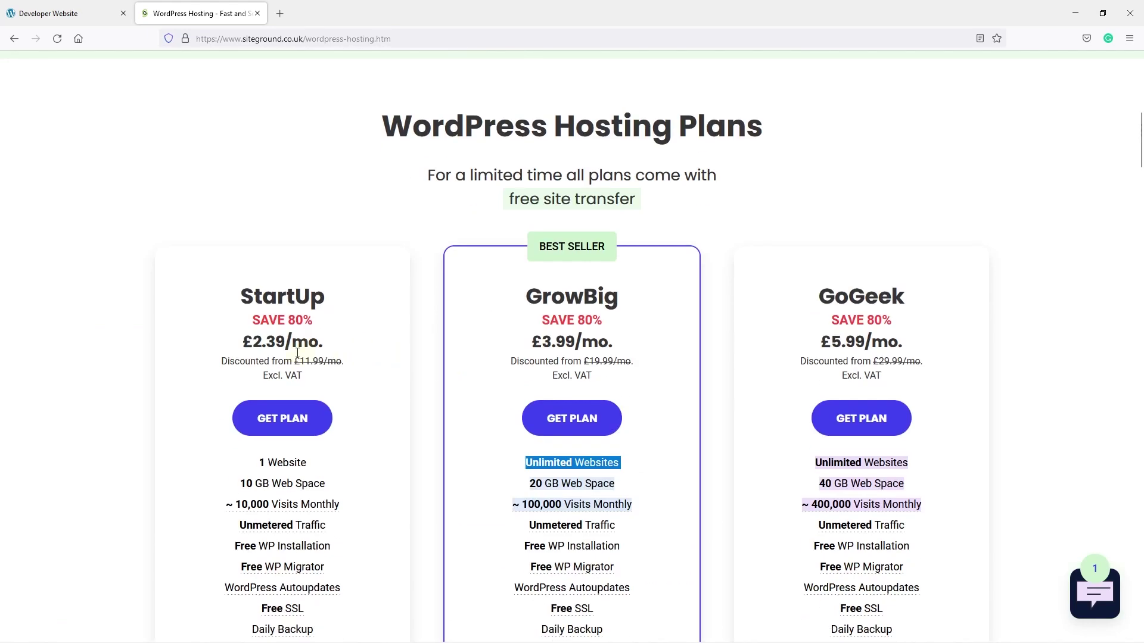
drag(245, 344, 335, 348)
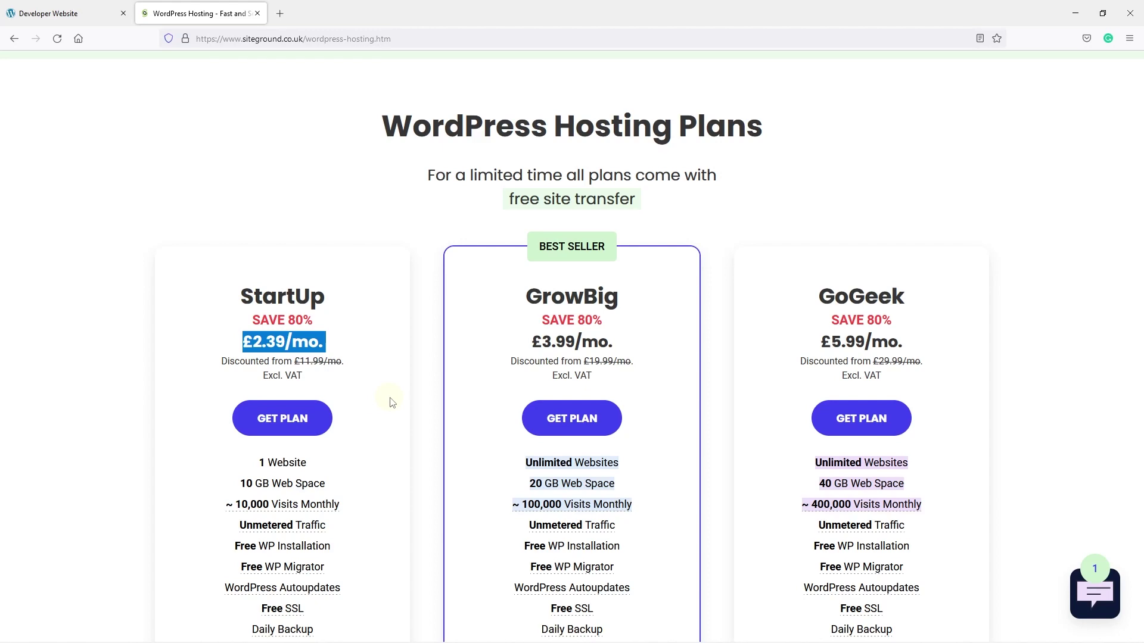
click(108, 475)
scroll(109, 475, down, 3)
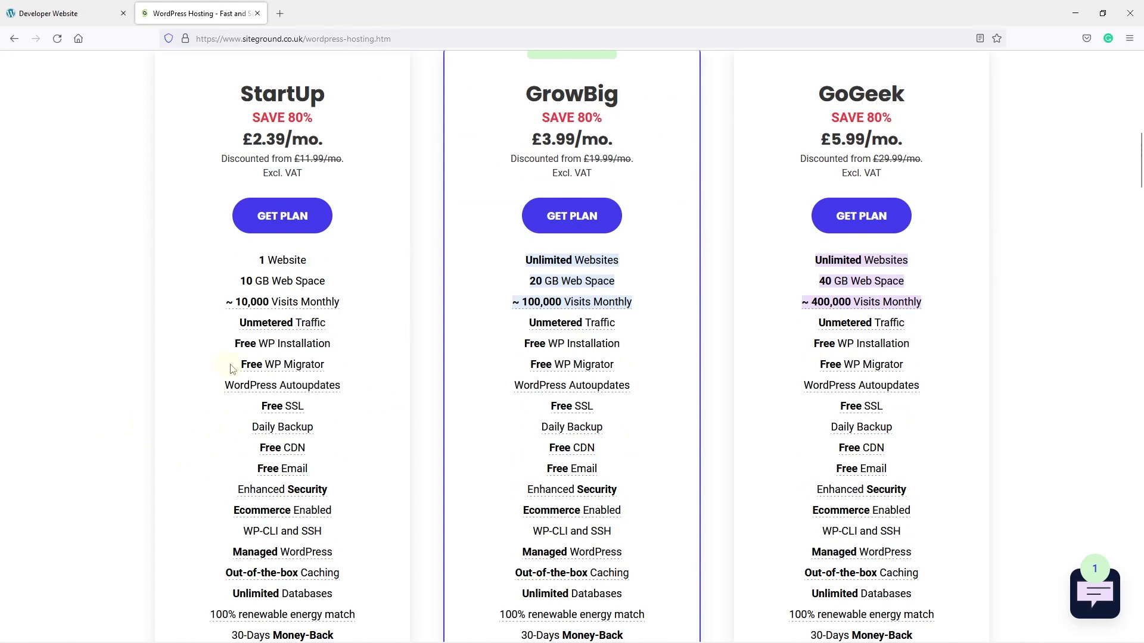
drag(239, 369, 325, 369)
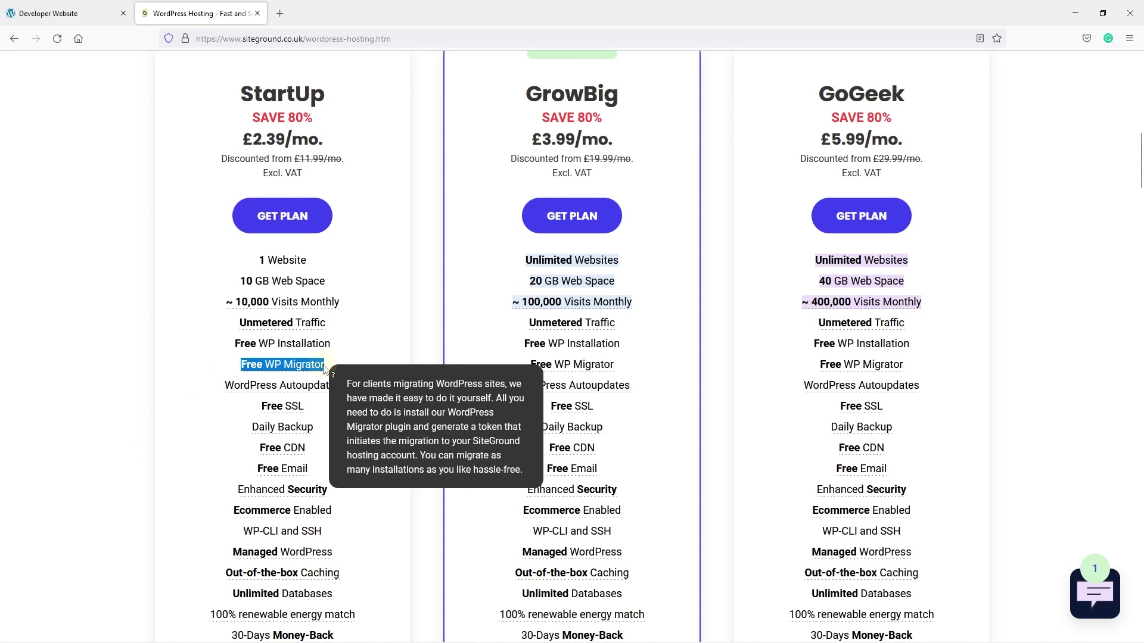
click(95, 409)
scroll(100, 408, down, 3)
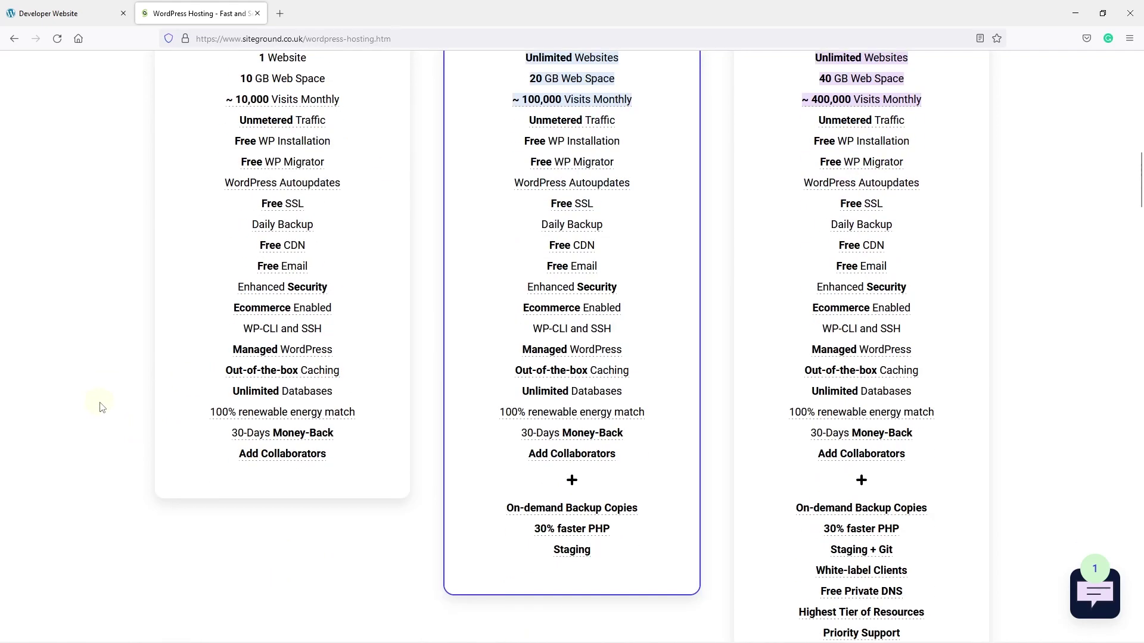
scroll(100, 407, up, 12)
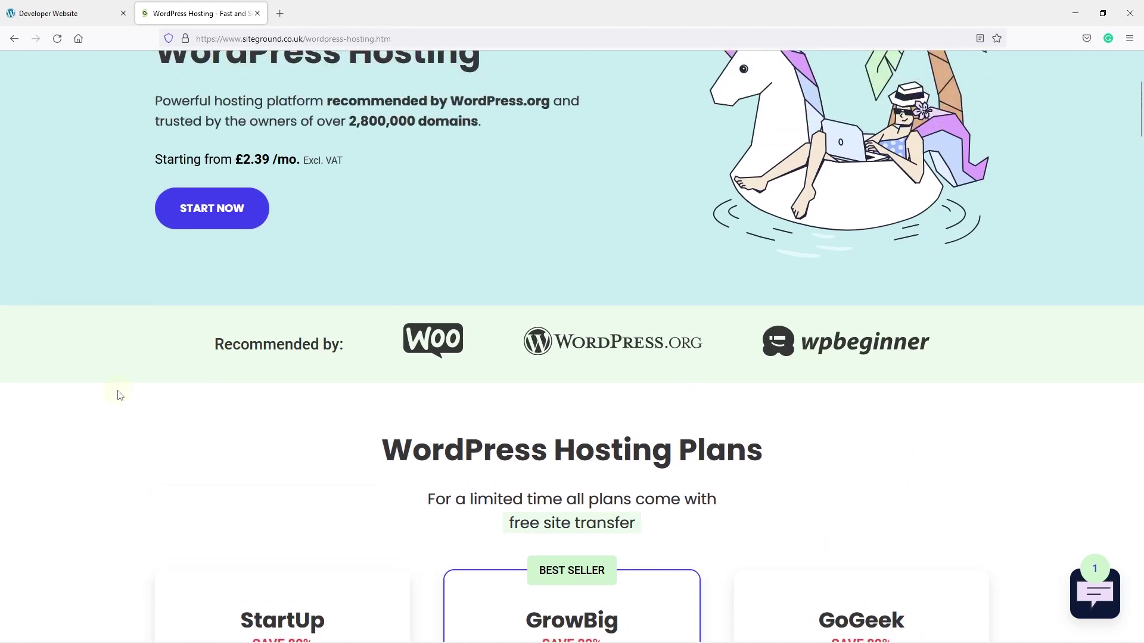
scroll(119, 395, up, 3)
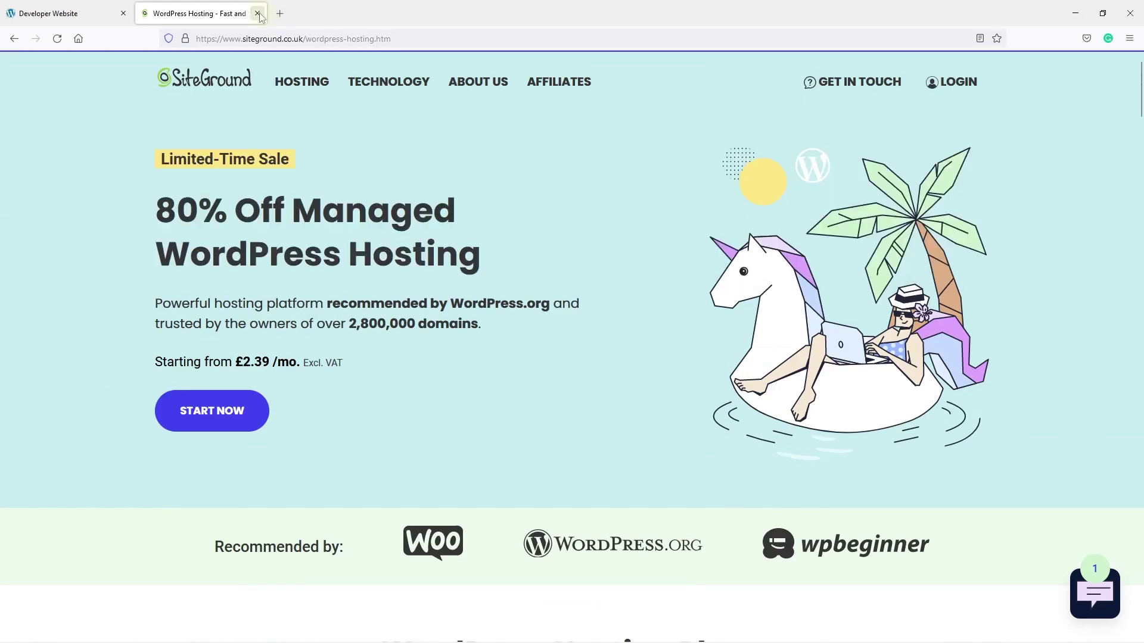
click(258, 14)
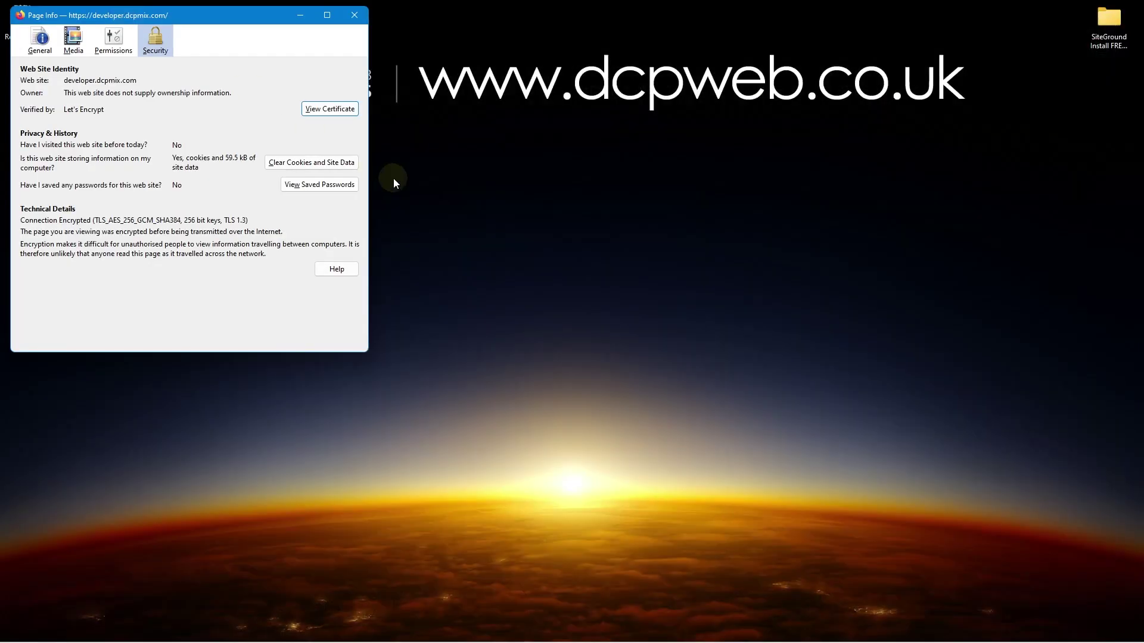